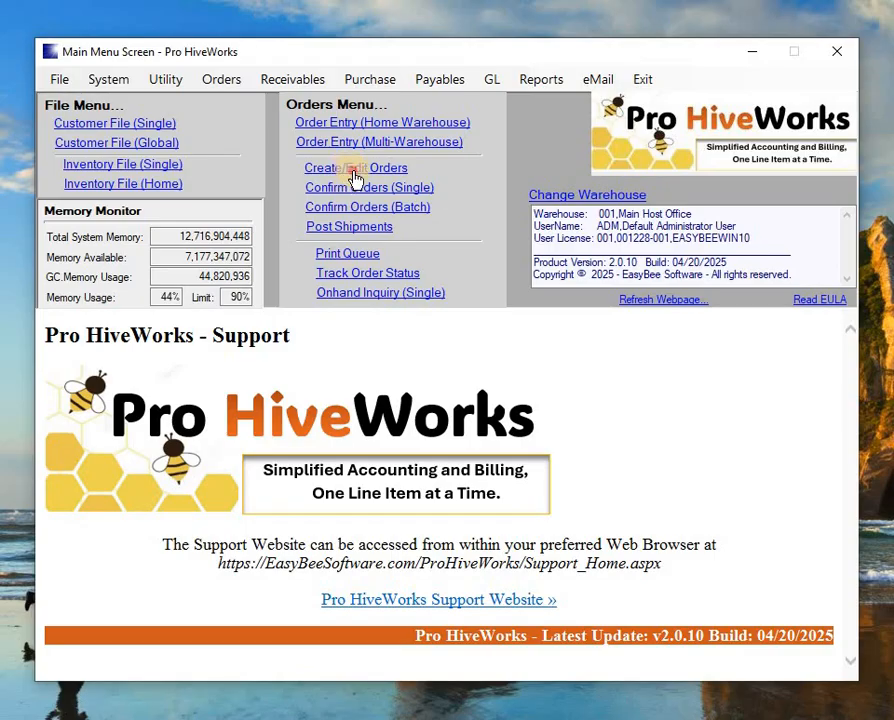
# Start a new order and choose Eagle Arts as the billing customer by searching company names for EA.
pyautogui.click(354, 176)
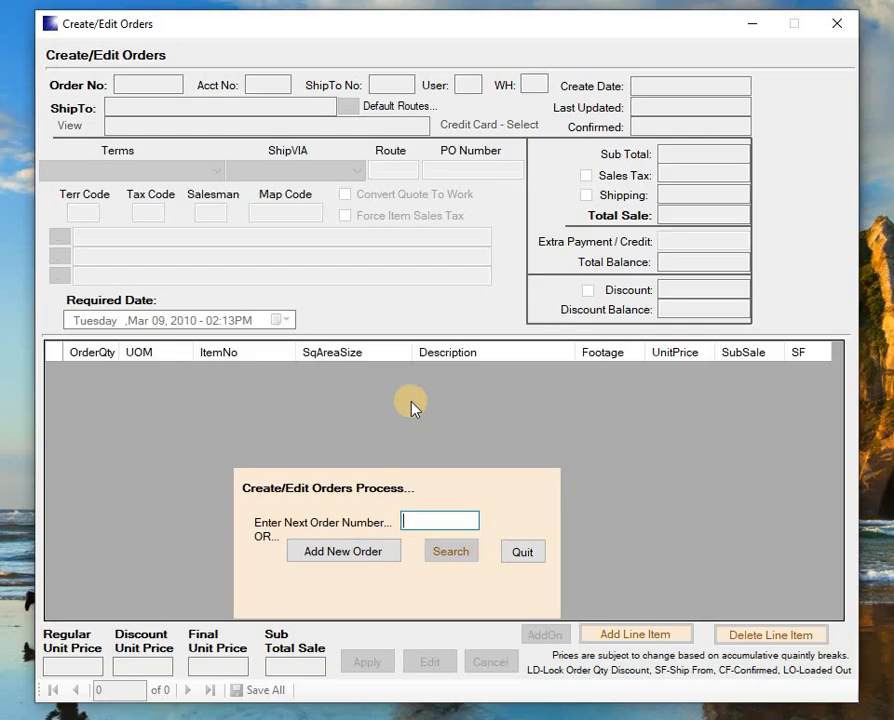
pyautogui.click(336, 553)
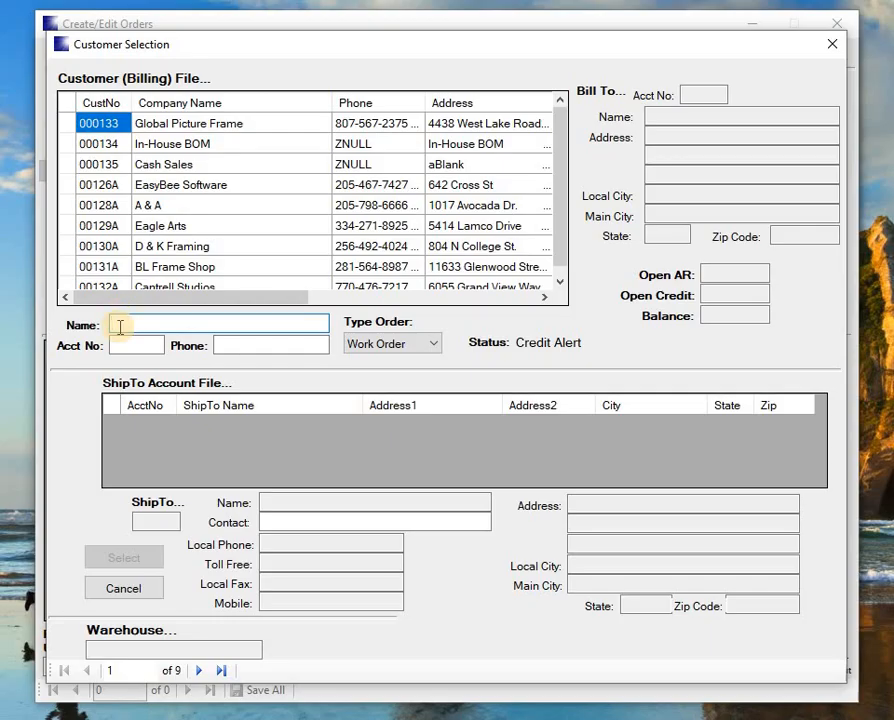
pyautogui.write('E')
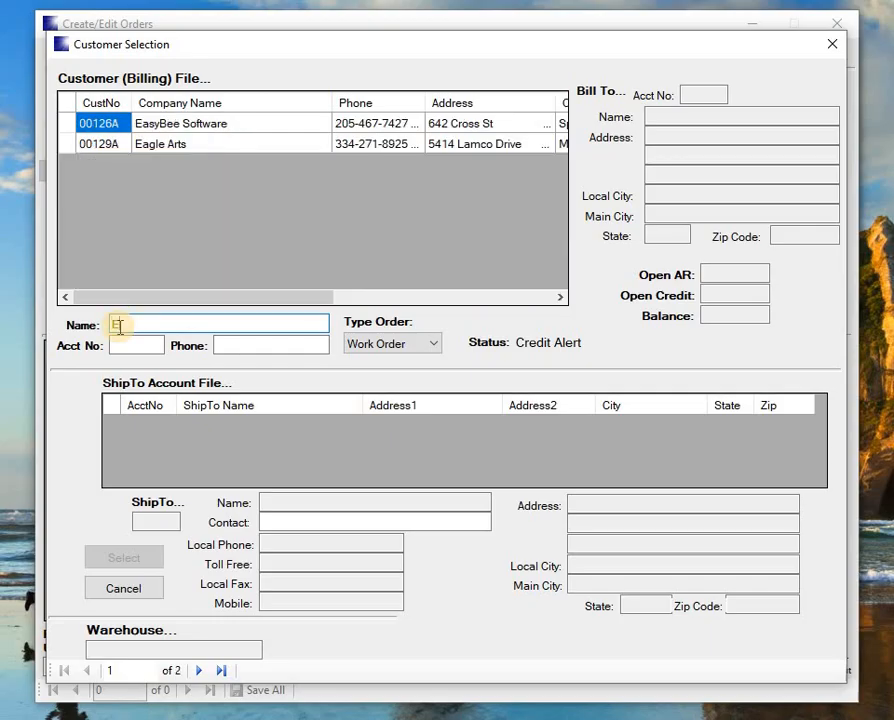
pyautogui.write('A')
pyautogui.click(68, 145)
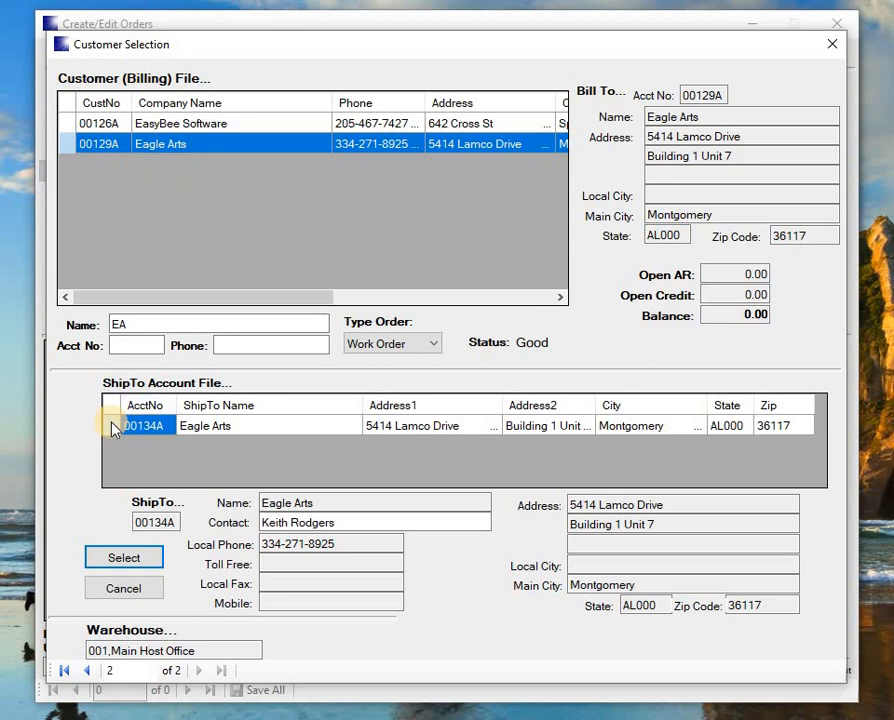
# Set the order type to Work Order, accept the Eagle Arts account, and decline listing its open work orders.
pyautogui.click(434, 343)
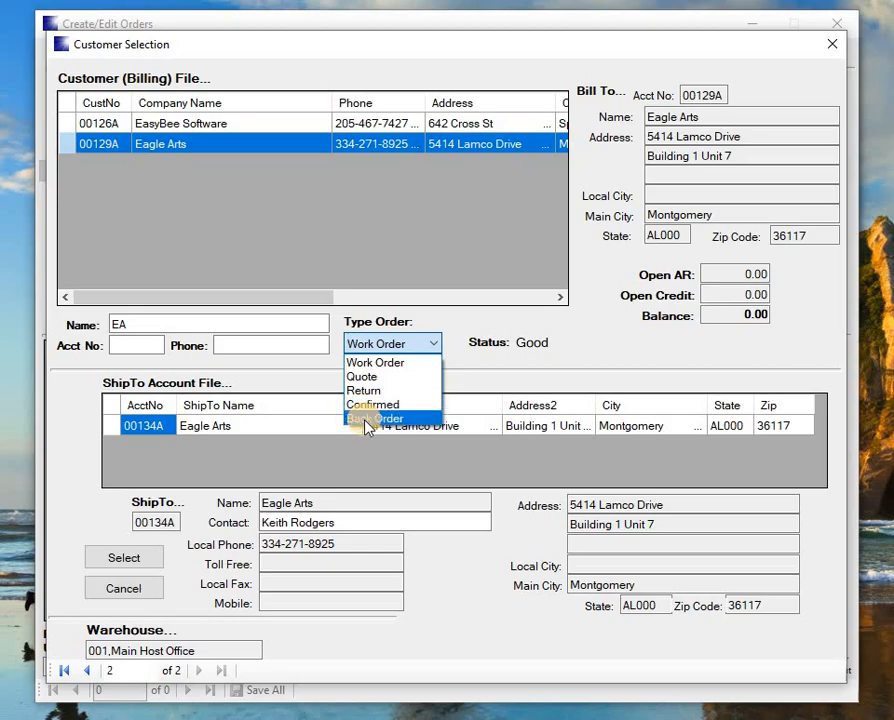
pyautogui.click(371, 364)
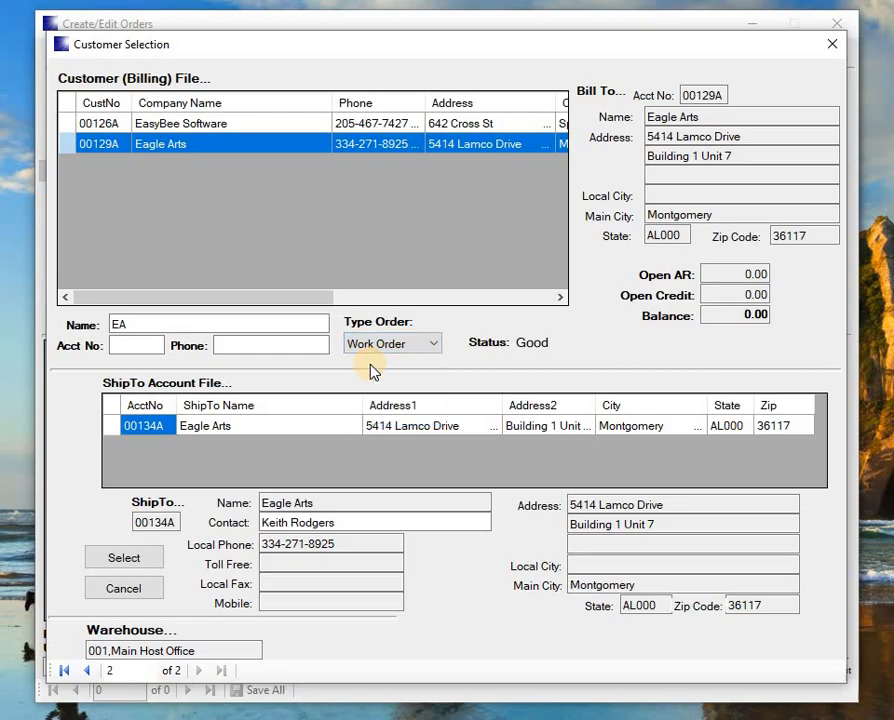
pyautogui.click(114, 562)
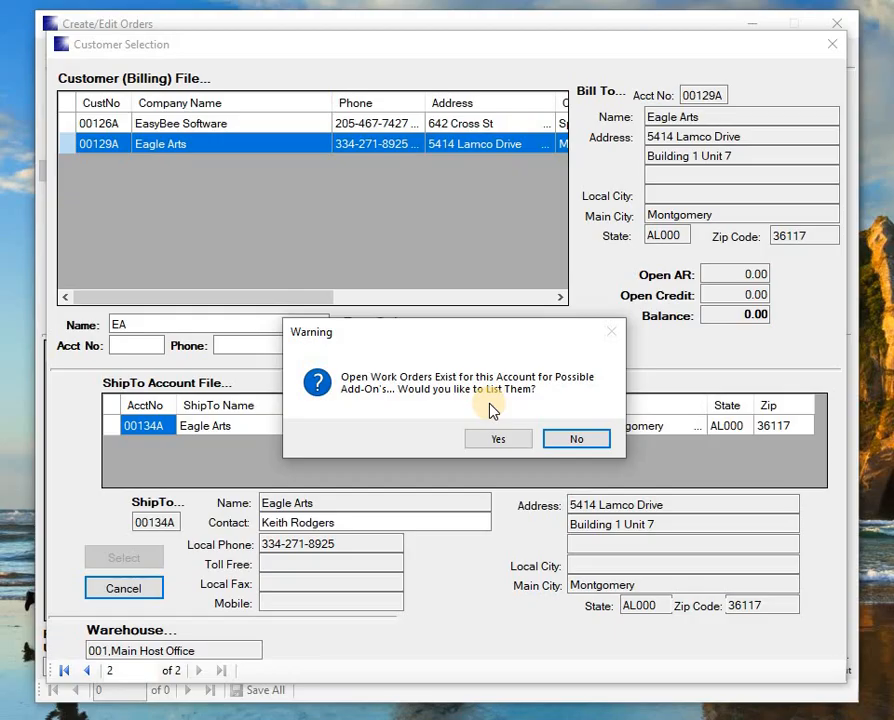
pyautogui.click(577, 440)
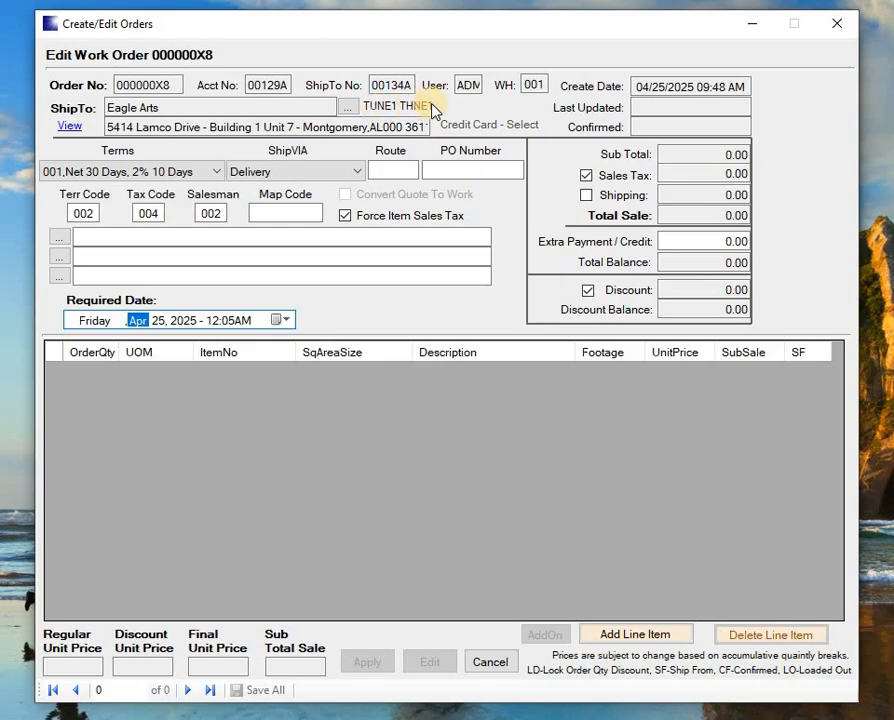
# Set the work order's route to TUNE1 and enter the customer's purchase order number.
pyautogui.click(349, 107)
pyautogui.click(445, 342)
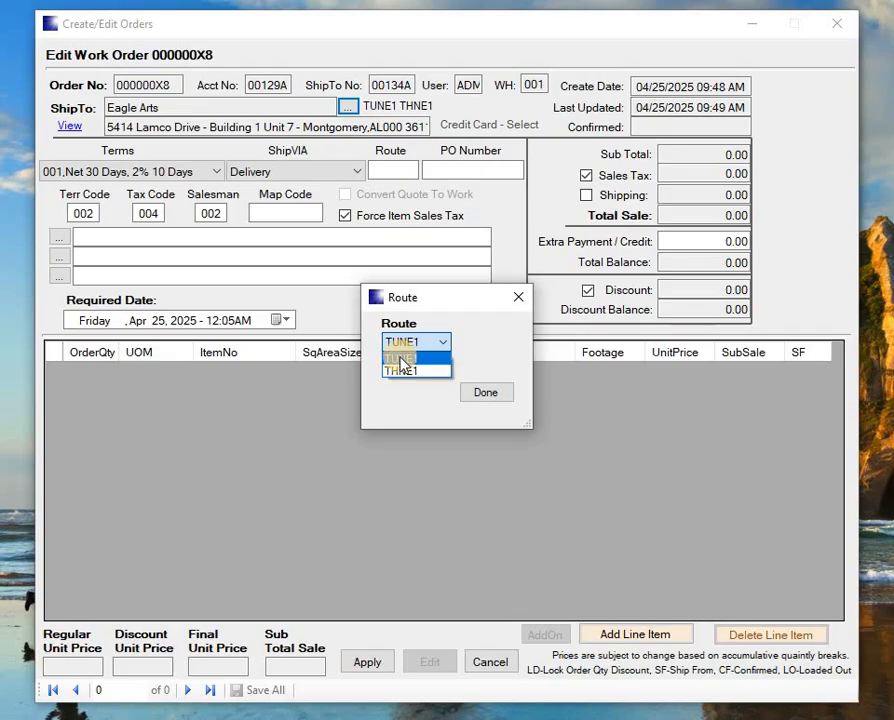
pyautogui.click(400, 362)
pyautogui.click(487, 393)
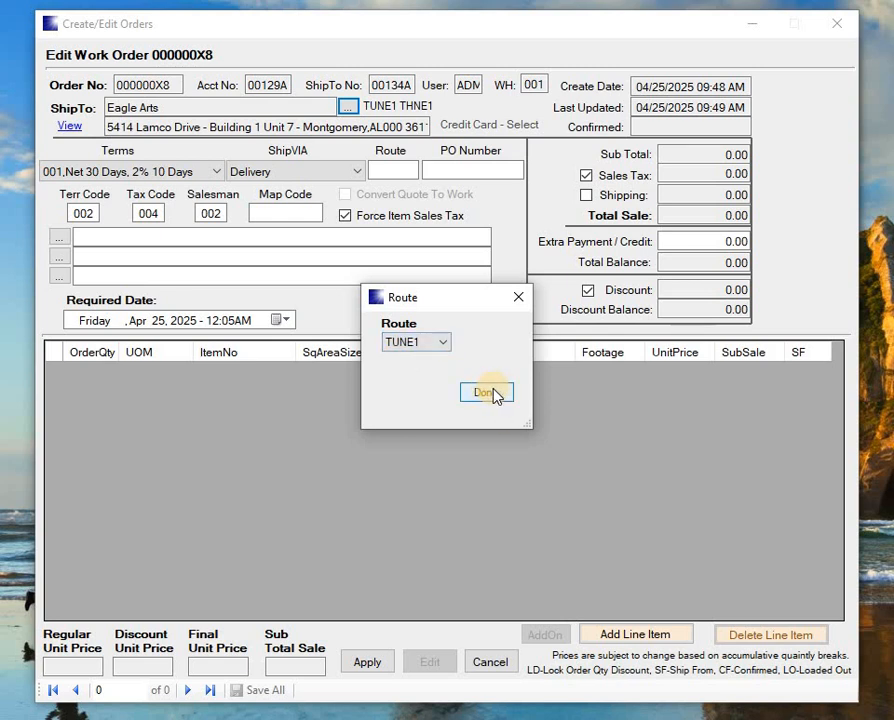
pyautogui.click(470, 168)
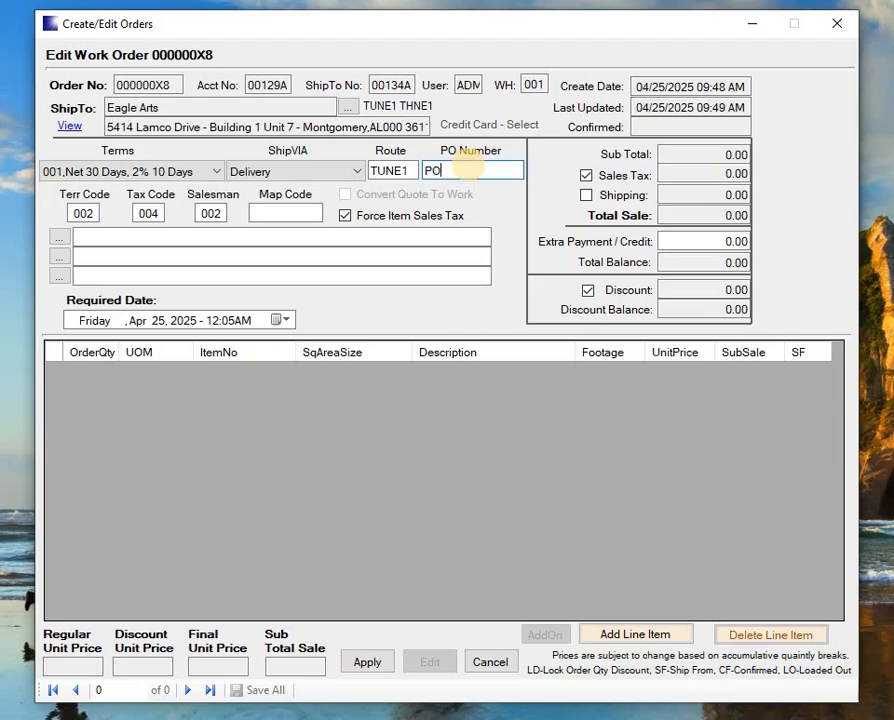
pyautogui.write('PO-199993')
pyautogui.press('Tab')
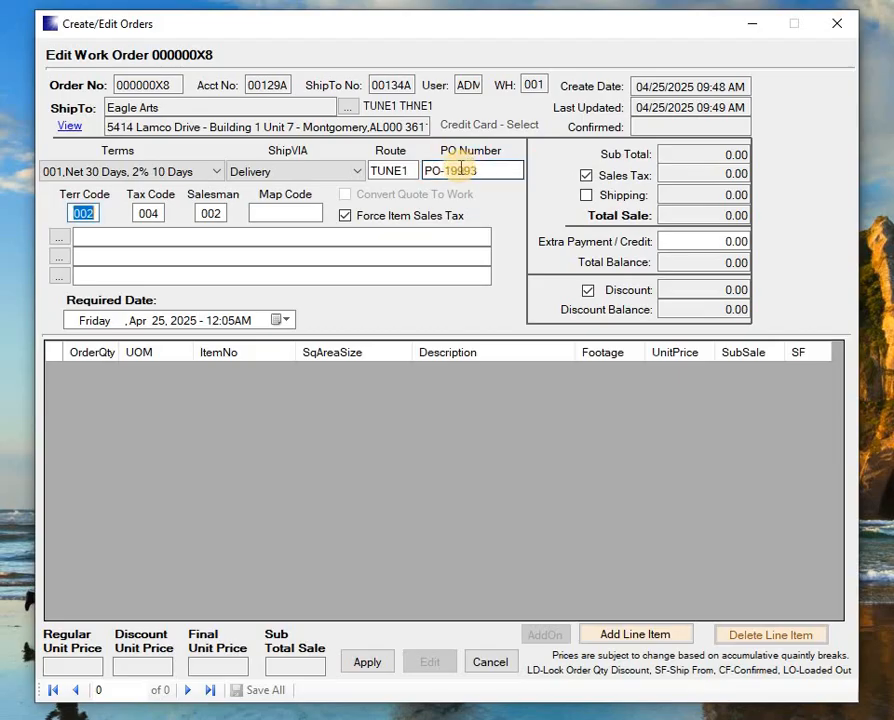
# Fill the first comment line with the predefined comment "Sample Two System Wide Comment".
pyautogui.click(229, 236)
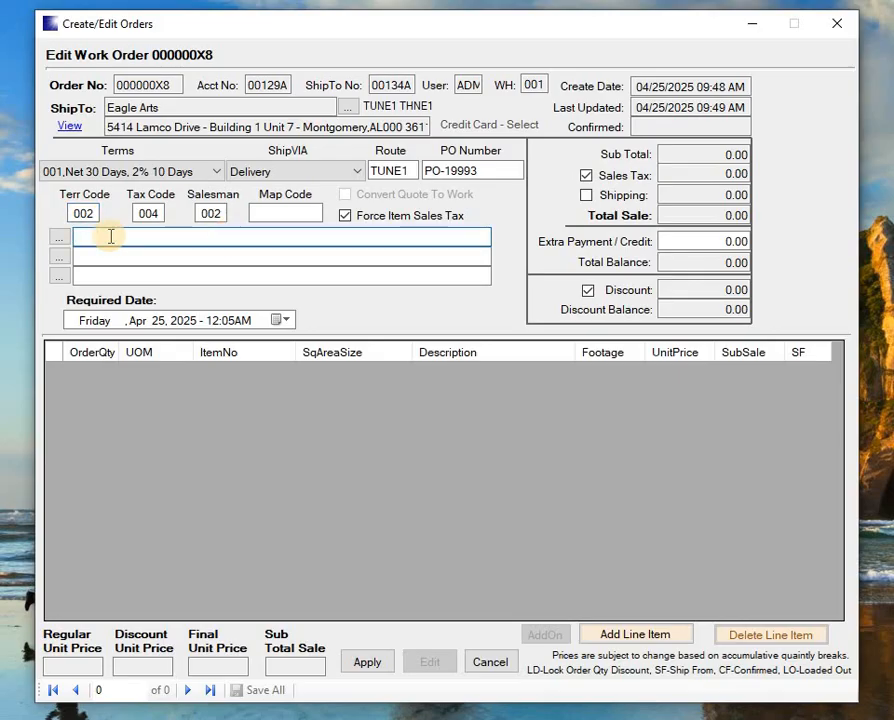
pyautogui.click(57, 237)
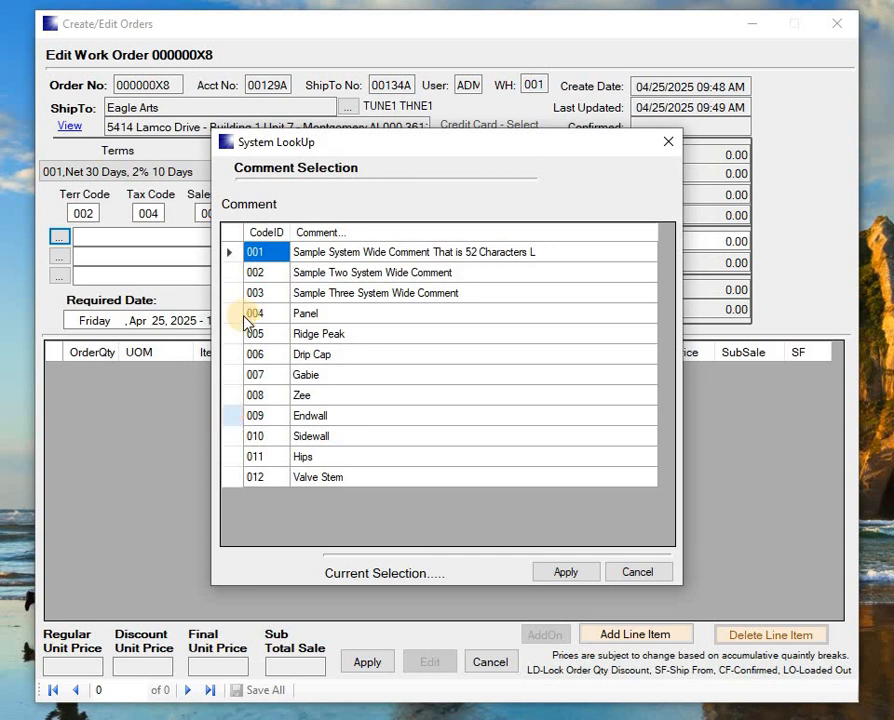
pyautogui.doubleClick(230, 280)
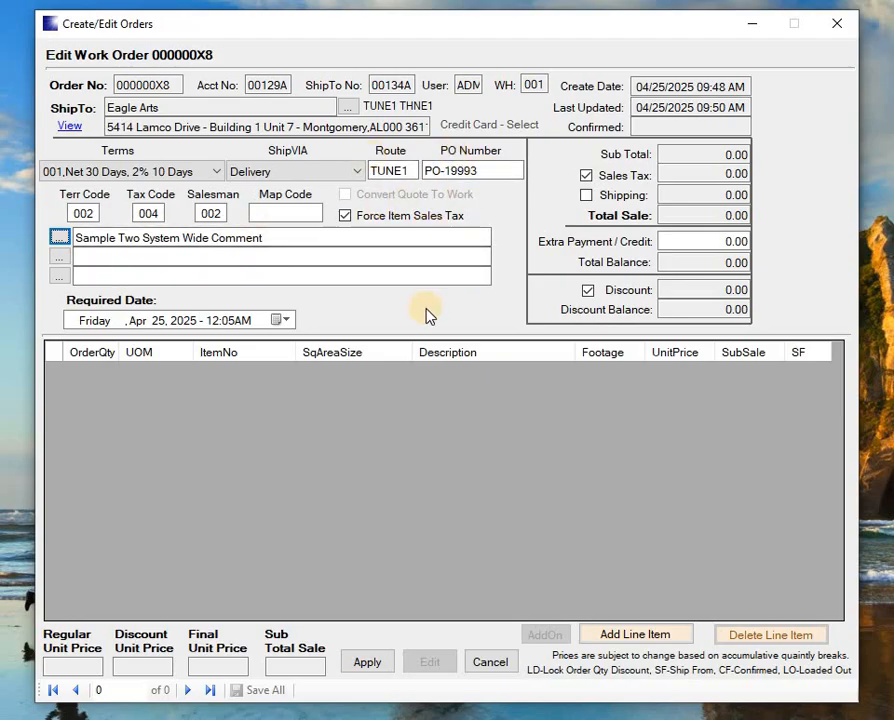
# Start a line item for W10-132-7200, Gal Steel 29-Gauge Ribbed Blue, found by searching item numbers for W10.
pyautogui.click(614, 636)
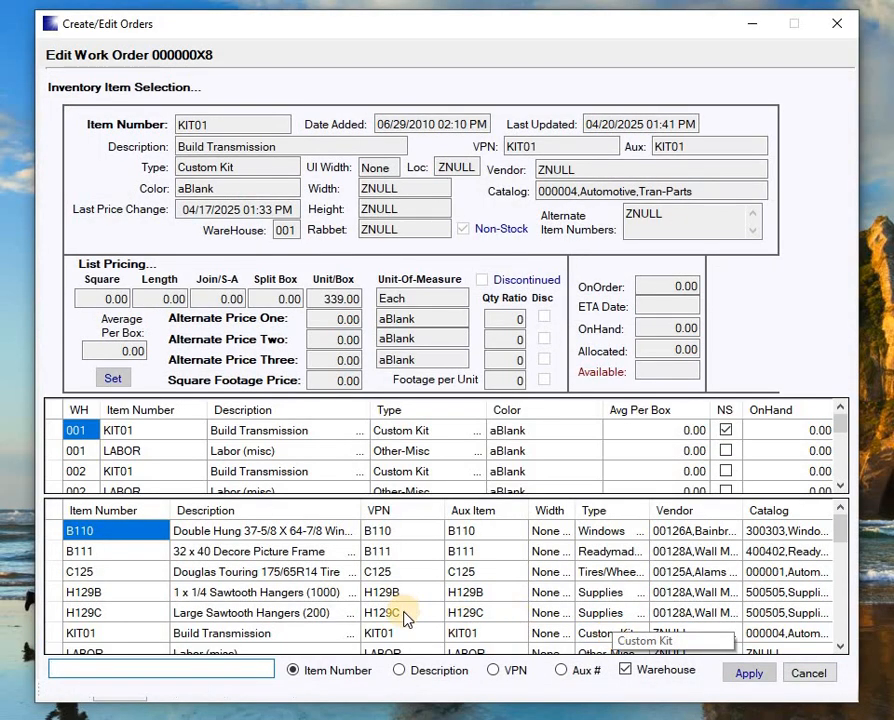
pyautogui.click(71, 675)
pyautogui.write('W10')
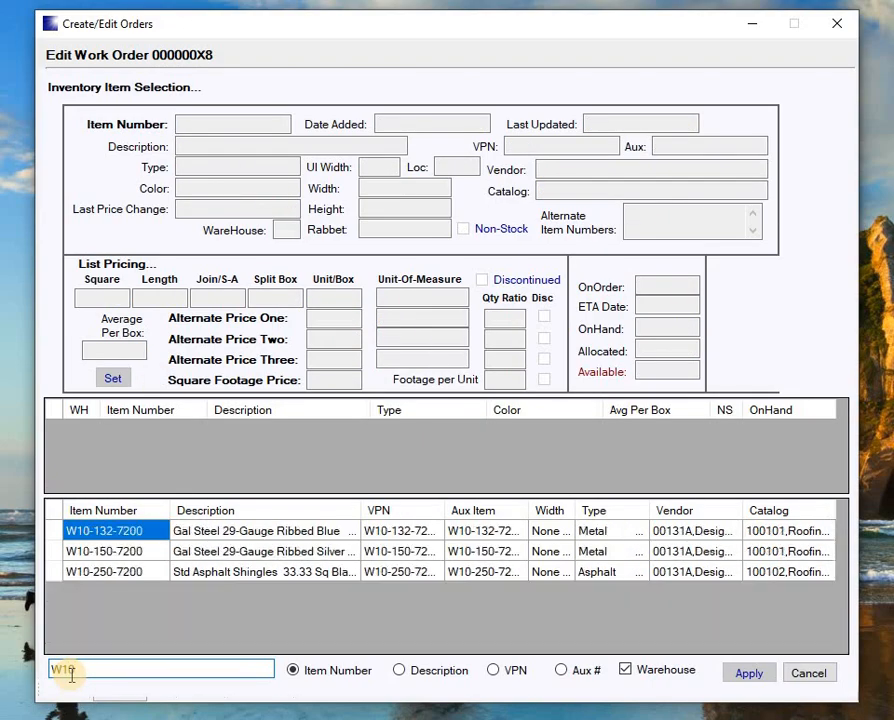
pyautogui.click(189, 534)
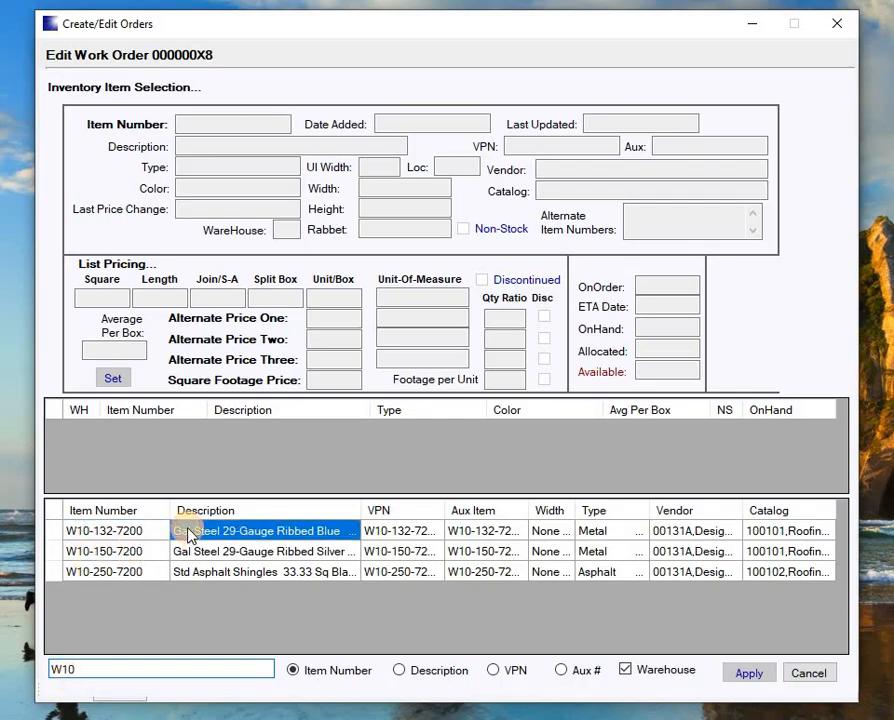
pyautogui.click(78, 535)
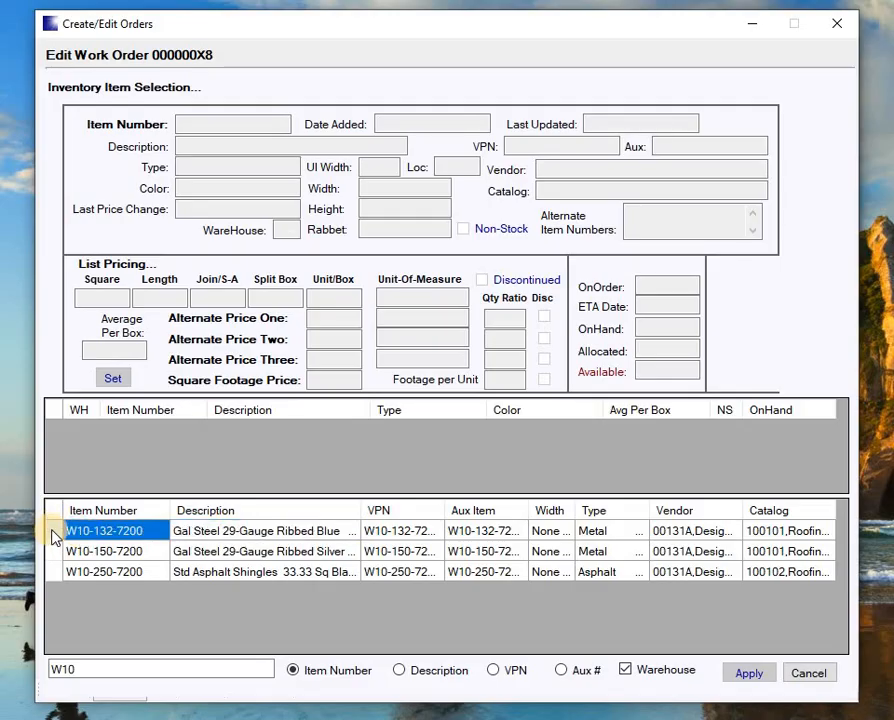
pyautogui.click(53, 534)
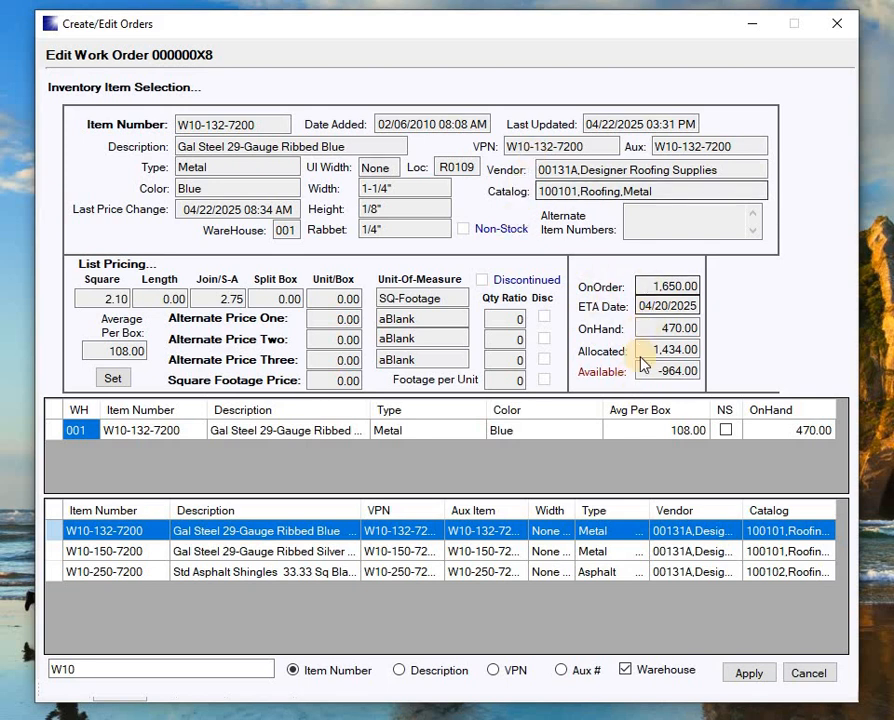
pyautogui.click(113, 378)
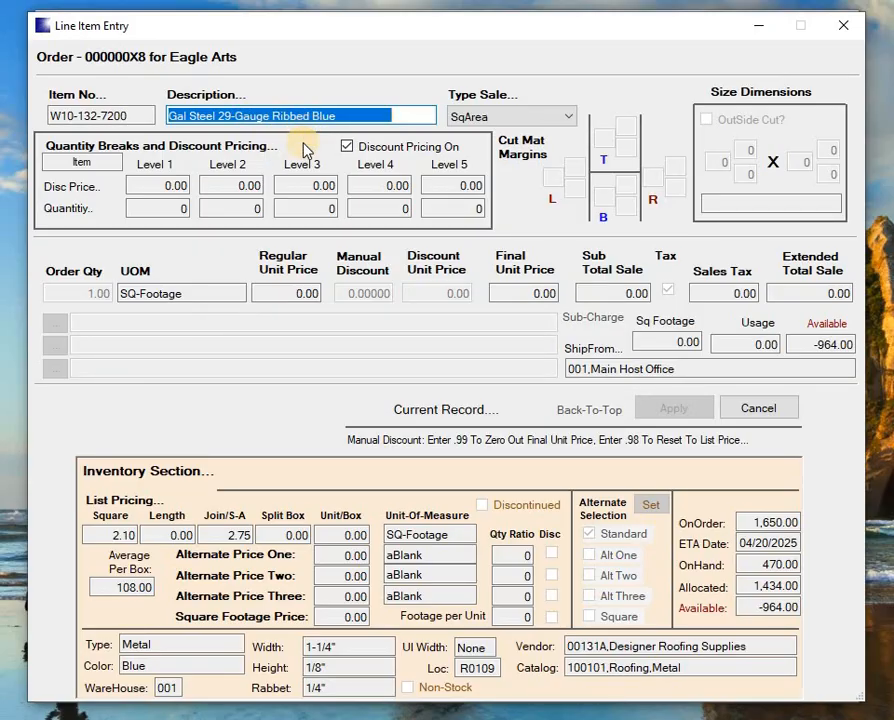
# Use the SqArea sale type for the ribbed blue steel item and enter size dimensions of 3 X 20.
pyautogui.press('Tab')
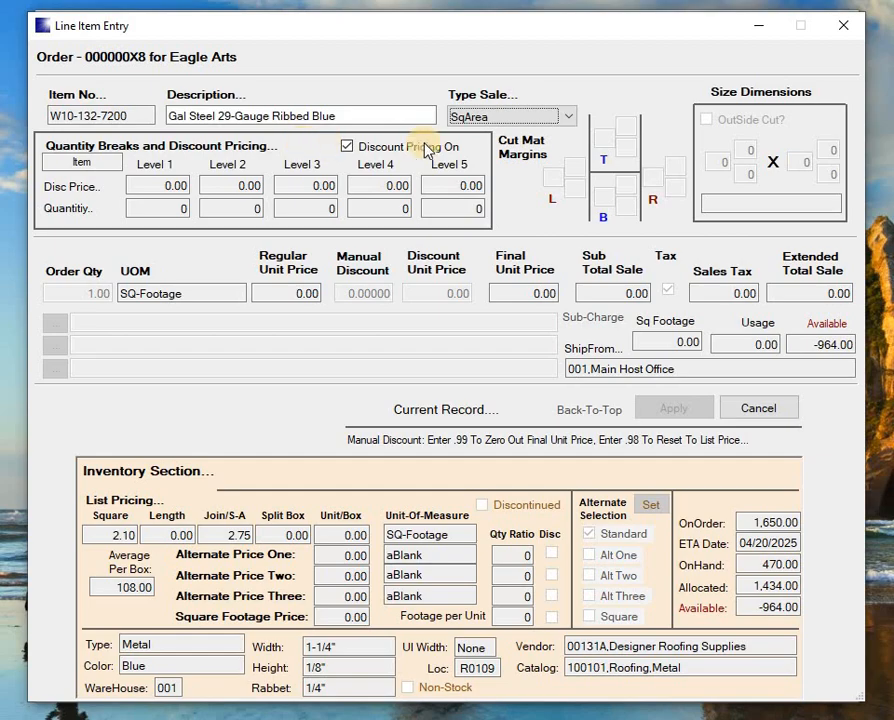
pyautogui.click(572, 118)
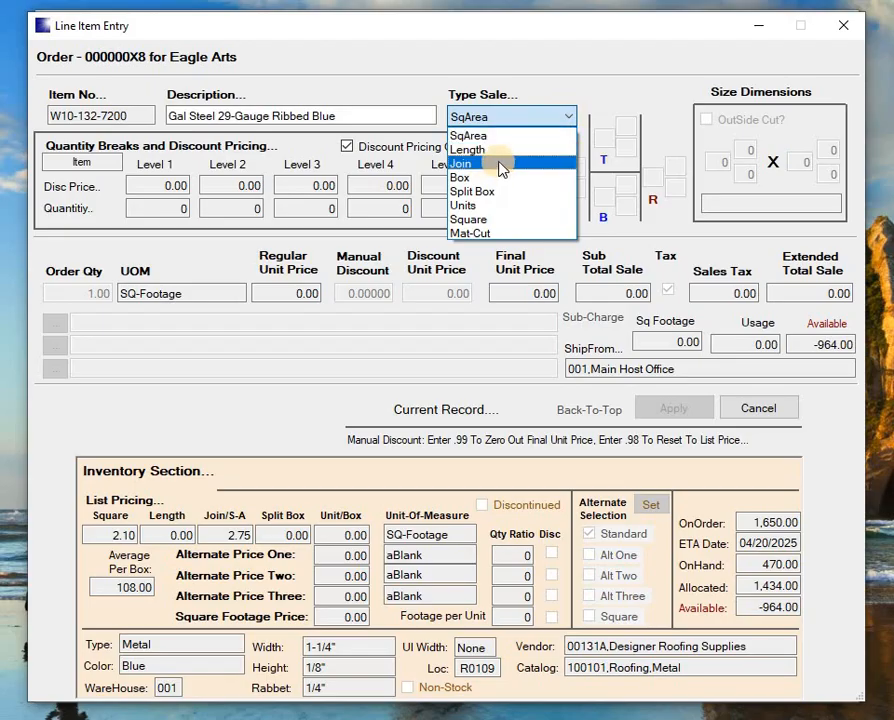
pyautogui.click(502, 135)
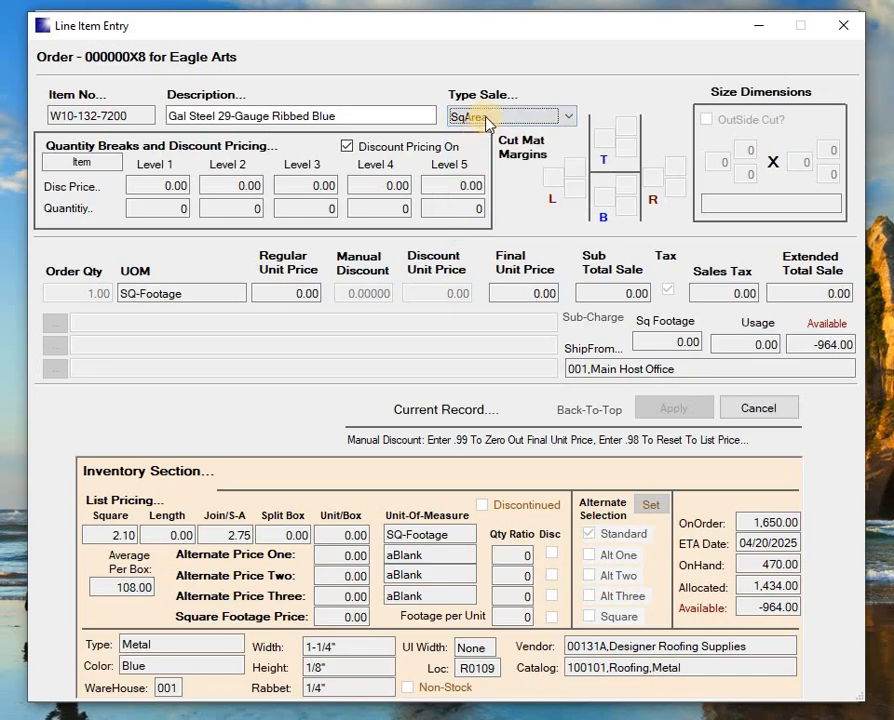
pyautogui.press('Tab')
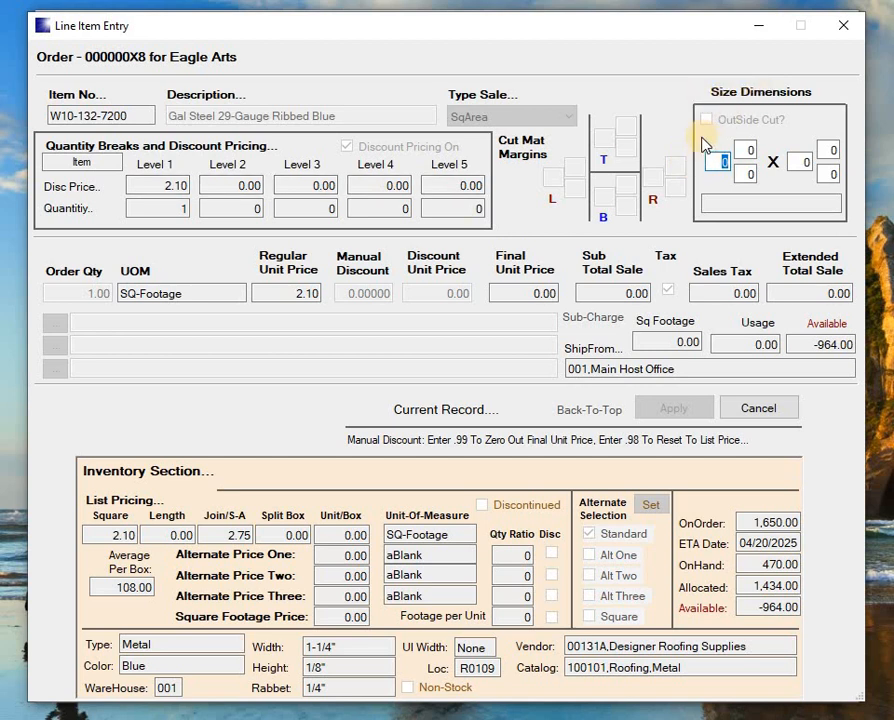
pyautogui.write('3')
pyautogui.press('Tab')
pyautogui.press('Tab')
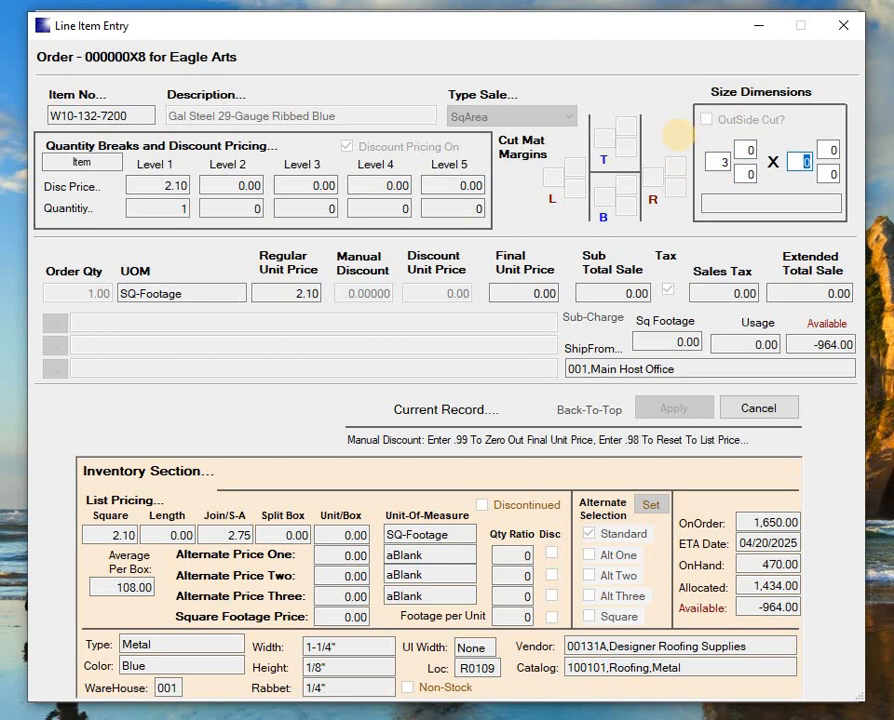
pyautogui.press('Tab')
pyautogui.press('Tab')
pyautogui.press('Tab')
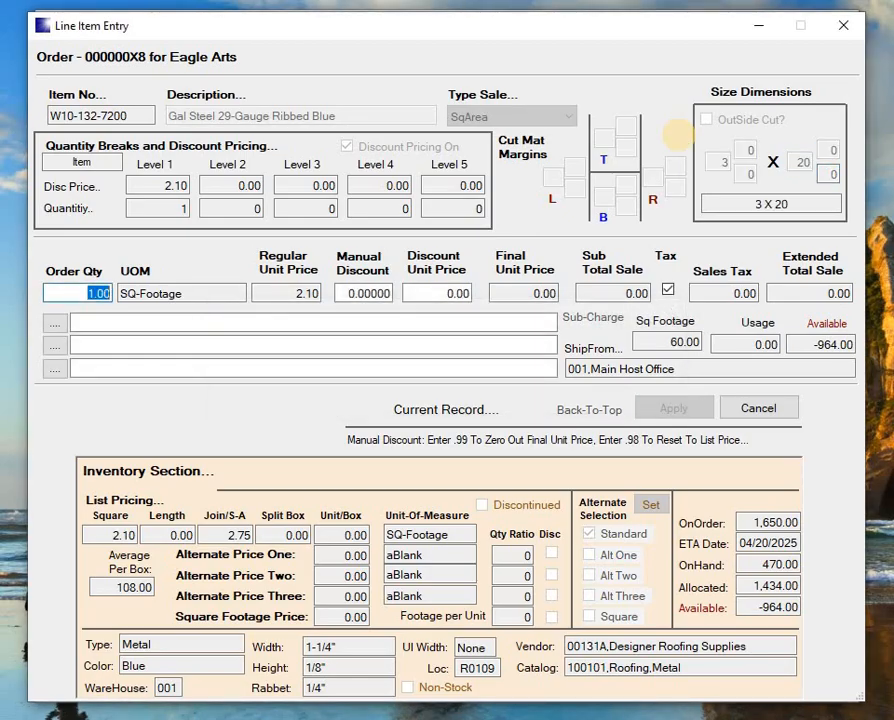
# Set the line item's order quantity to 6, leave the discount and comments at their defaults, and apply it.
pyautogui.write('6')
pyautogui.press('Tab')
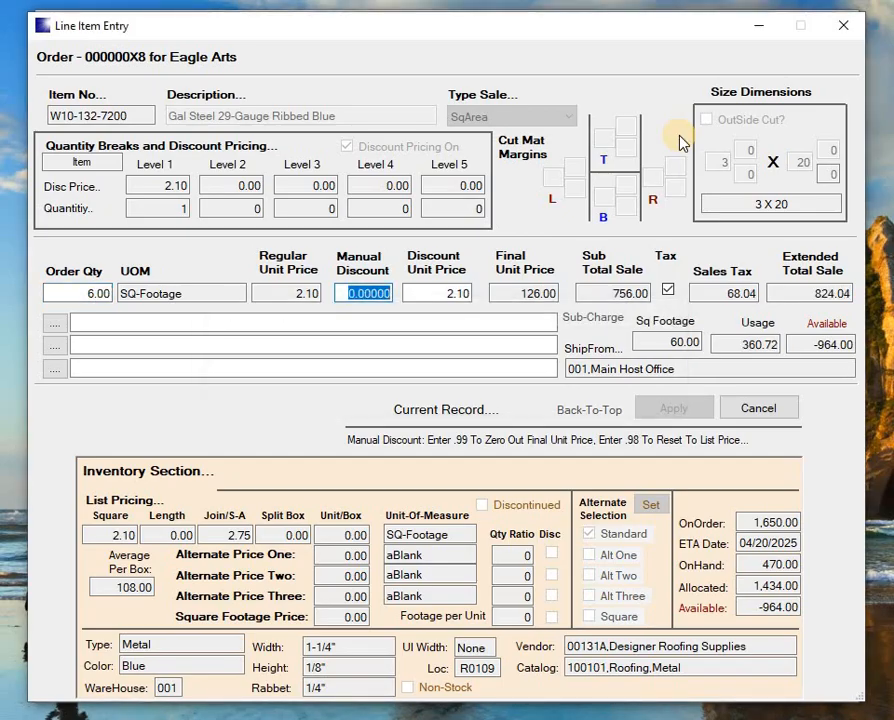
pyautogui.press('Tab')
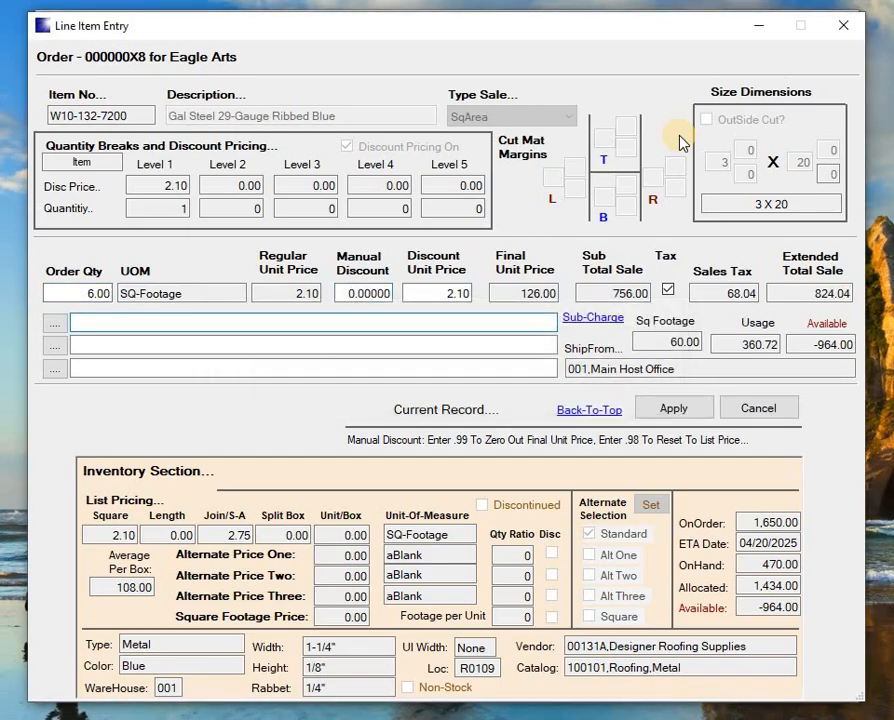
pyautogui.press('Tab')
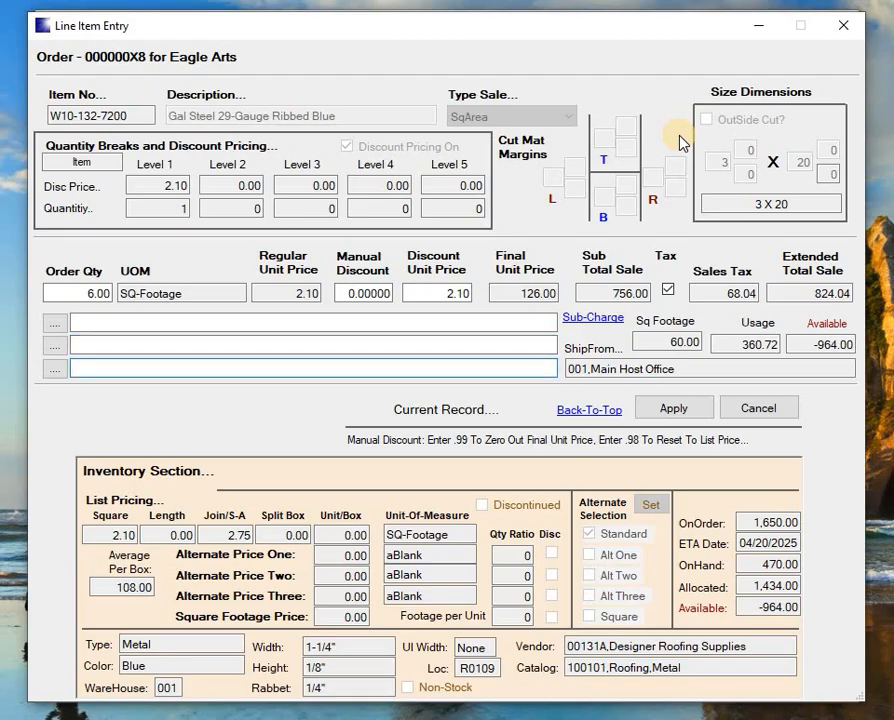
pyautogui.press('Tab')
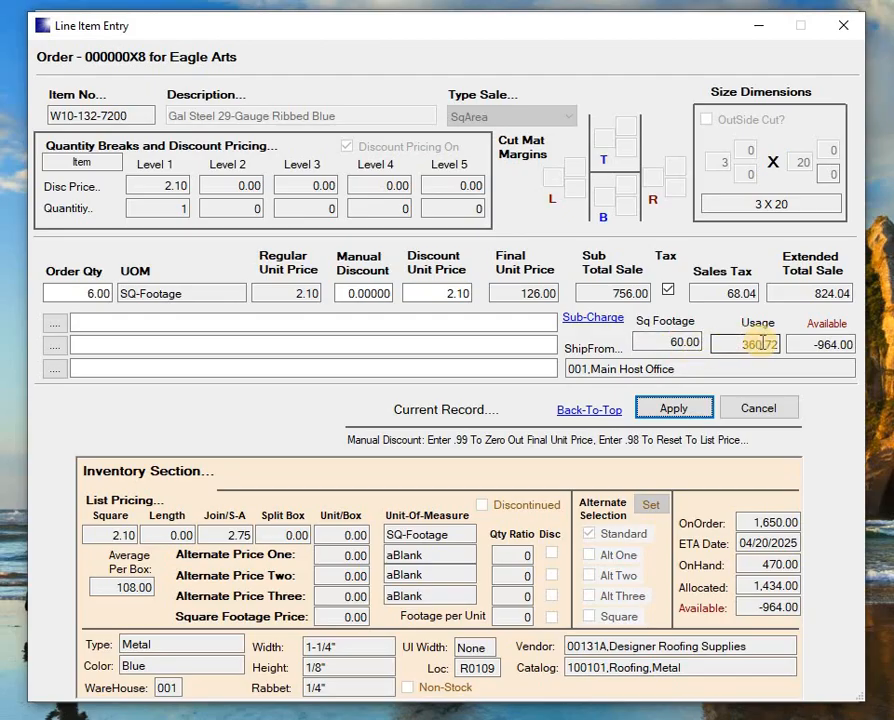
pyautogui.click(676, 410)
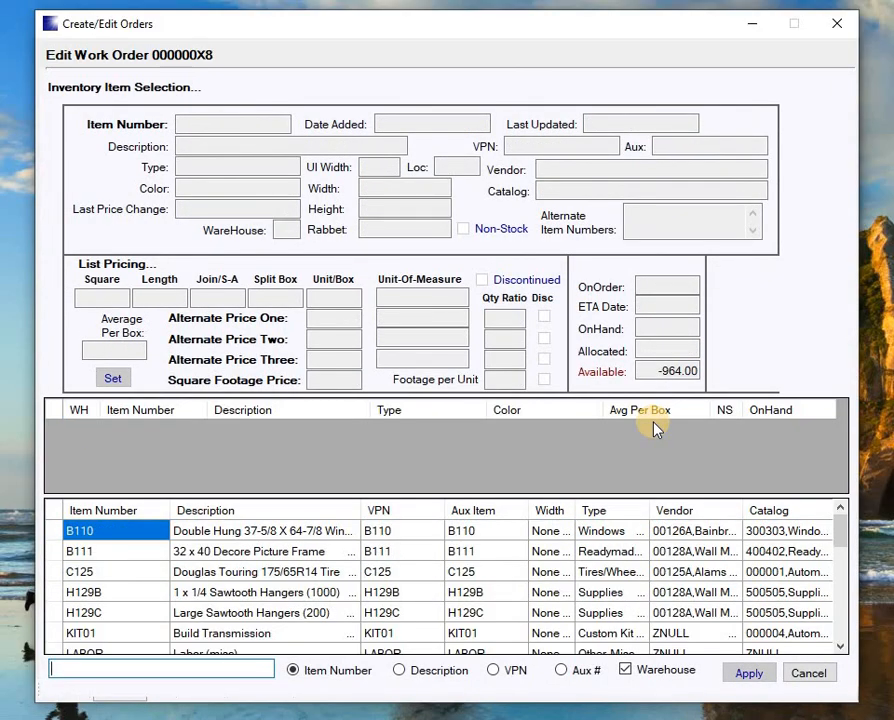
# Start a second line item for W10-132-7200, Gal Steel 29-Gauge Ribbed Blue, by searching item numbers for W10.
pyautogui.write('W1')
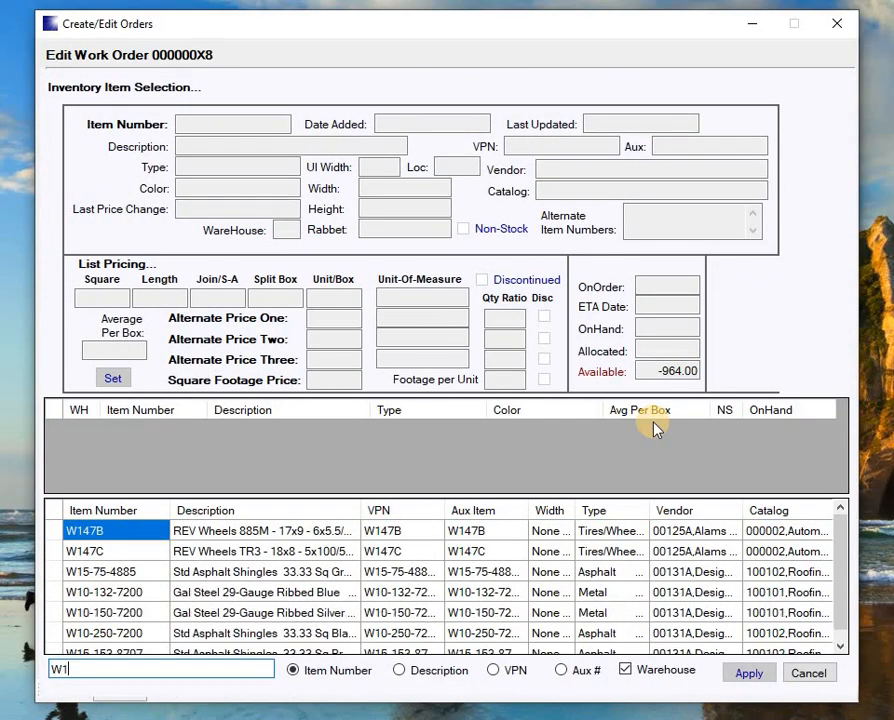
pyautogui.write('0')
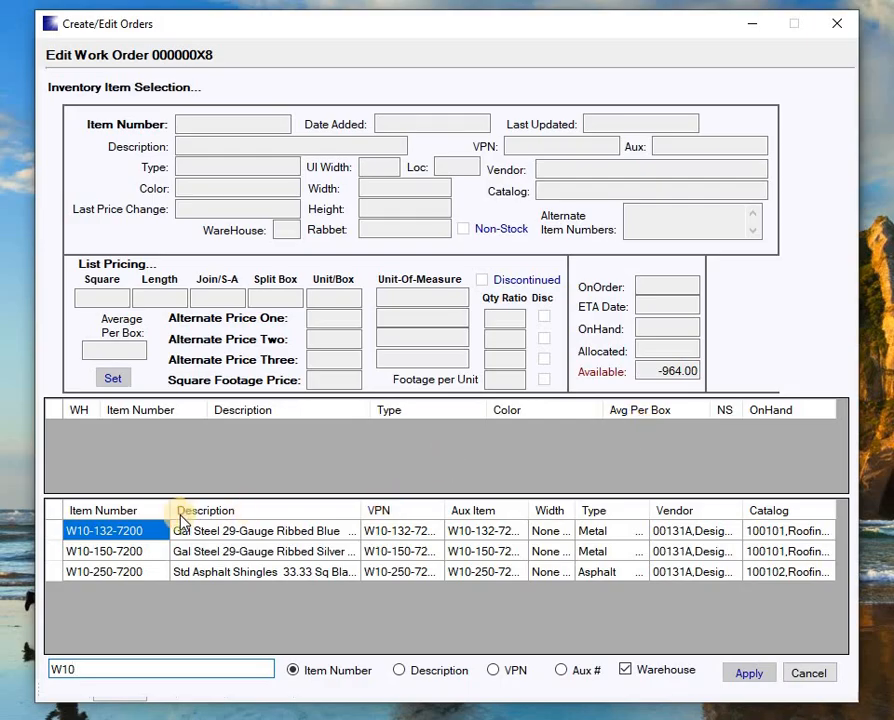
pyautogui.click(56, 532)
pyautogui.click(106, 380)
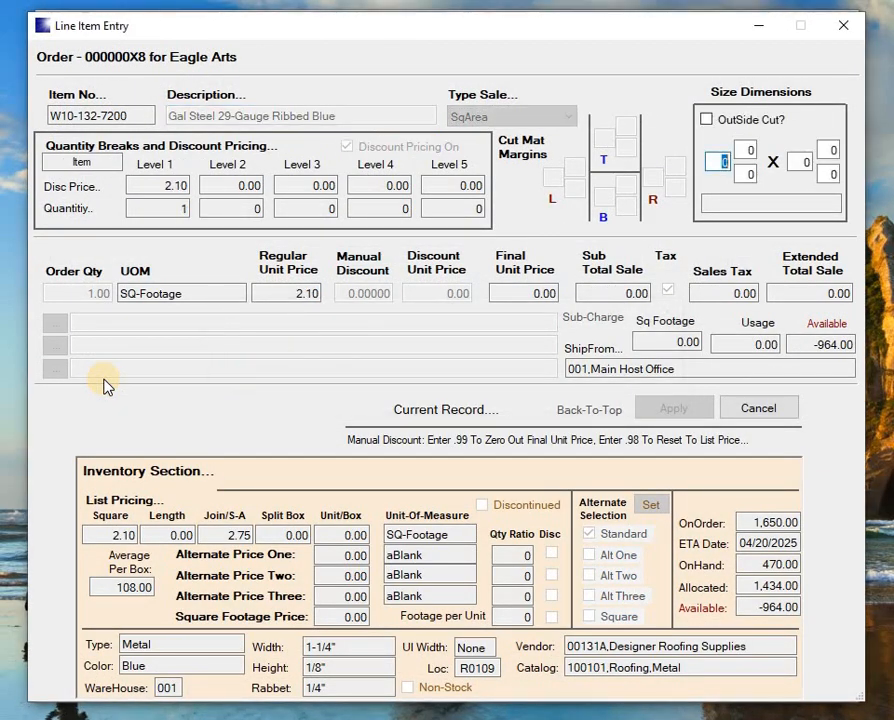
# Enter size dimensions of 3 X 12 for the second ribbed blue steel line item.
pyautogui.press('Tab')
pyautogui.press('Tab')
pyautogui.press('Tab')
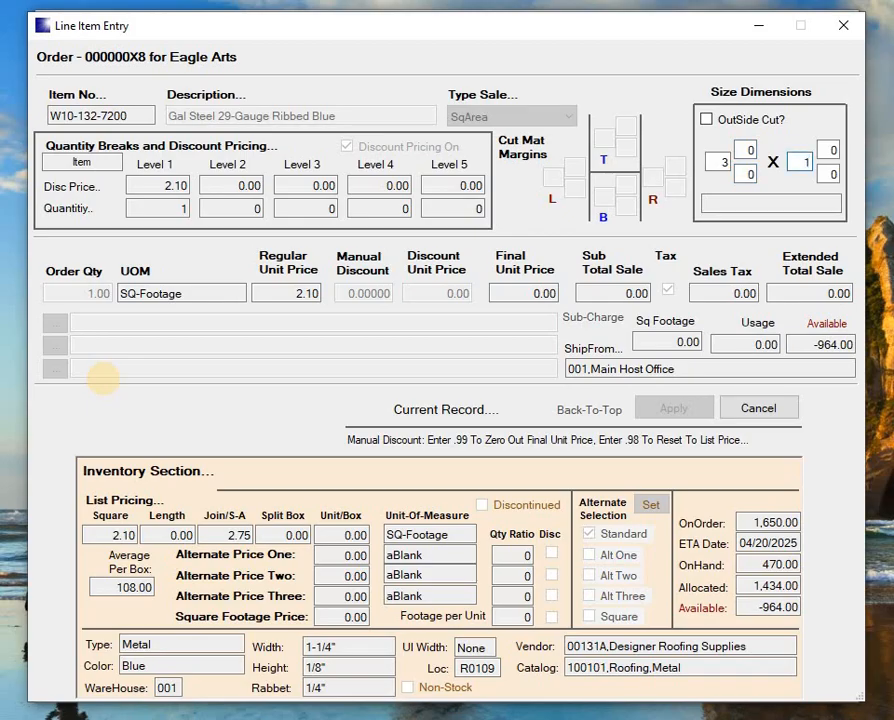
pyautogui.press('Tab')
pyautogui.press('Tab')
pyautogui.press('Tab')
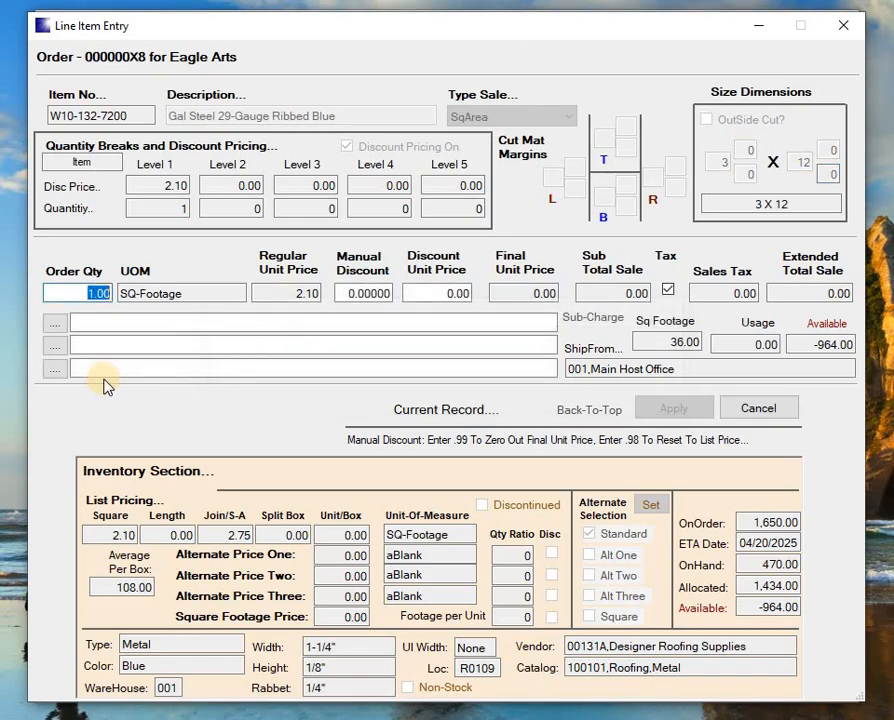
# Set the 3 X 12 line item's order quantity to 20, keep the default discount and blank comments, and apply it.
pyautogui.write('20')
pyautogui.press('Tab')
pyautogui.press('Tab')
pyautogui.press('Tab')
pyautogui.press('Tab')
pyautogui.press('Tab')
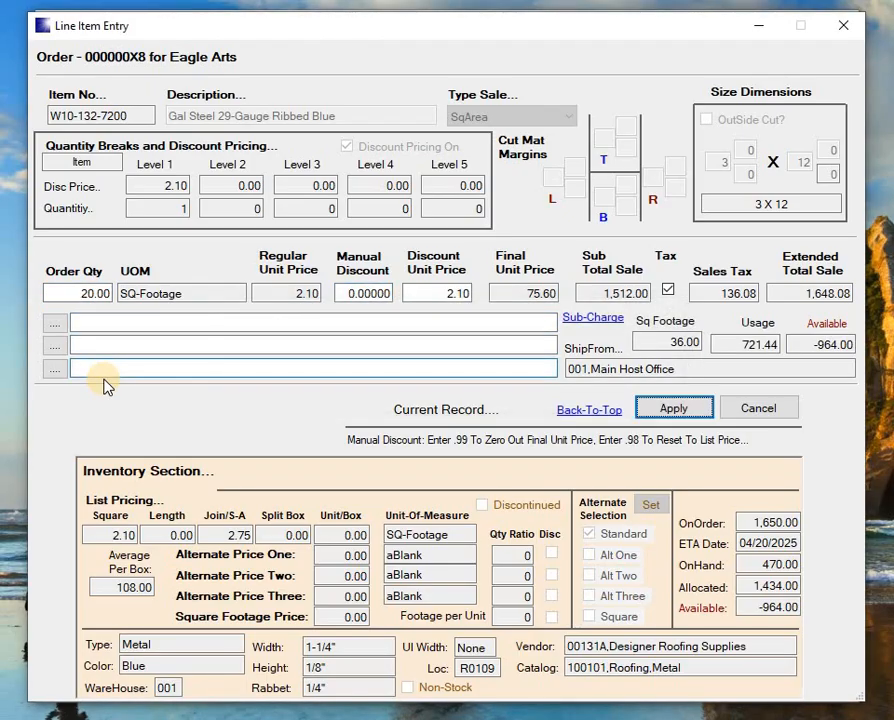
pyautogui.press('Return')
# Start a third line item for W10-132-7200, Gal Steel 29-Gauge Ribbed Blue, by searching item numbers for W10.
pyautogui.press('Return')
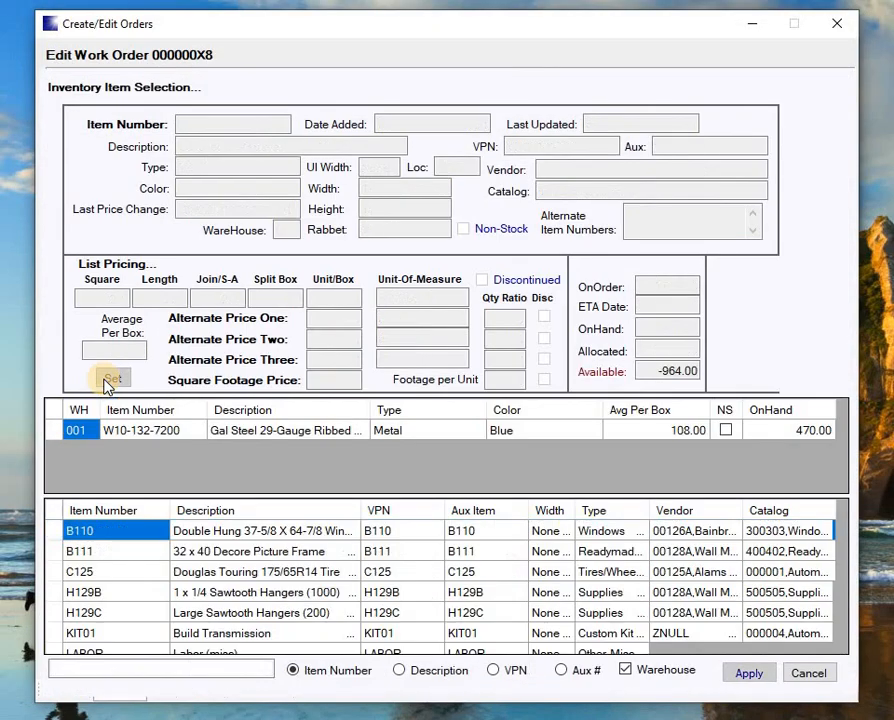
pyautogui.write('W10')
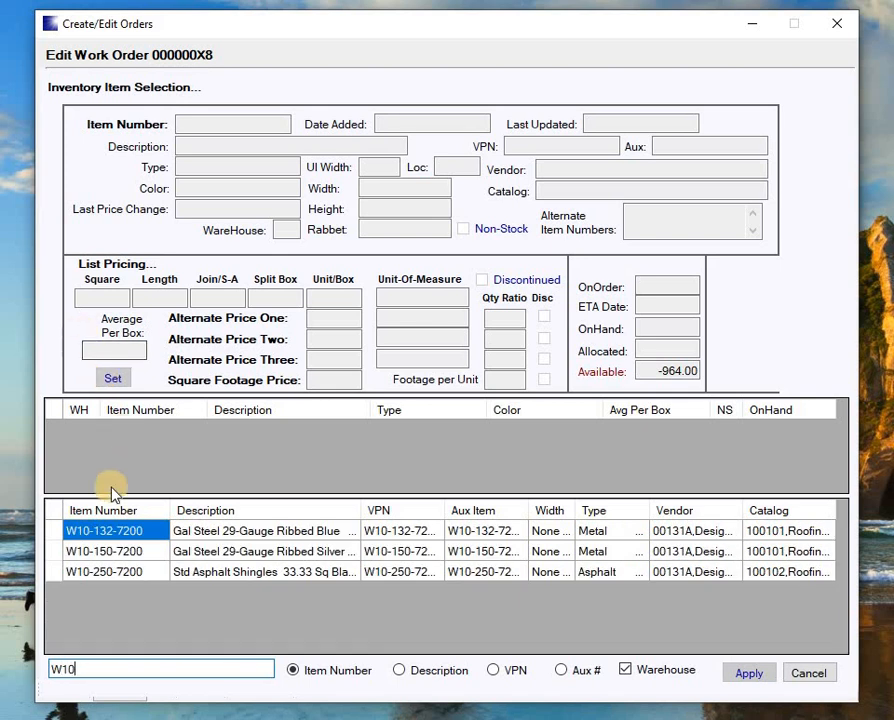
pyautogui.click(51, 534)
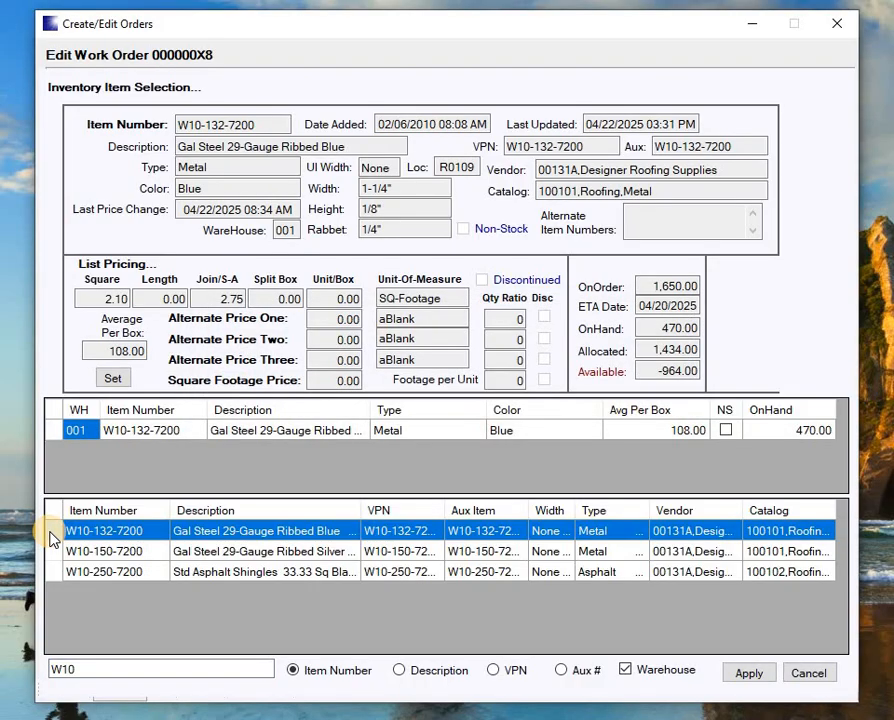
pyautogui.click(114, 380)
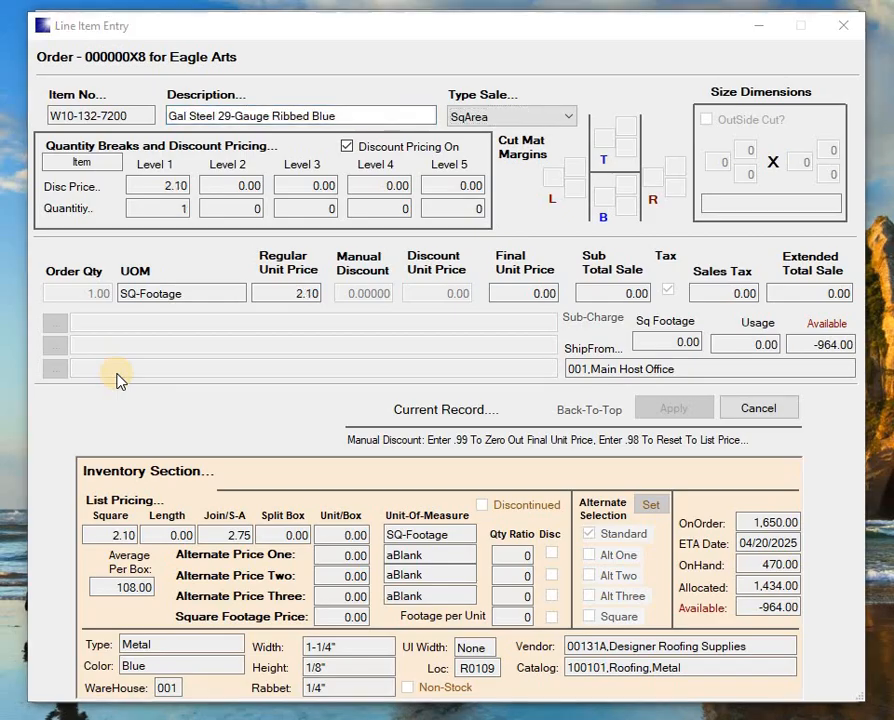
# Use the SqArea sale type for the third line item and enter size dimensions of 3 X 10.
pyautogui.write('3')
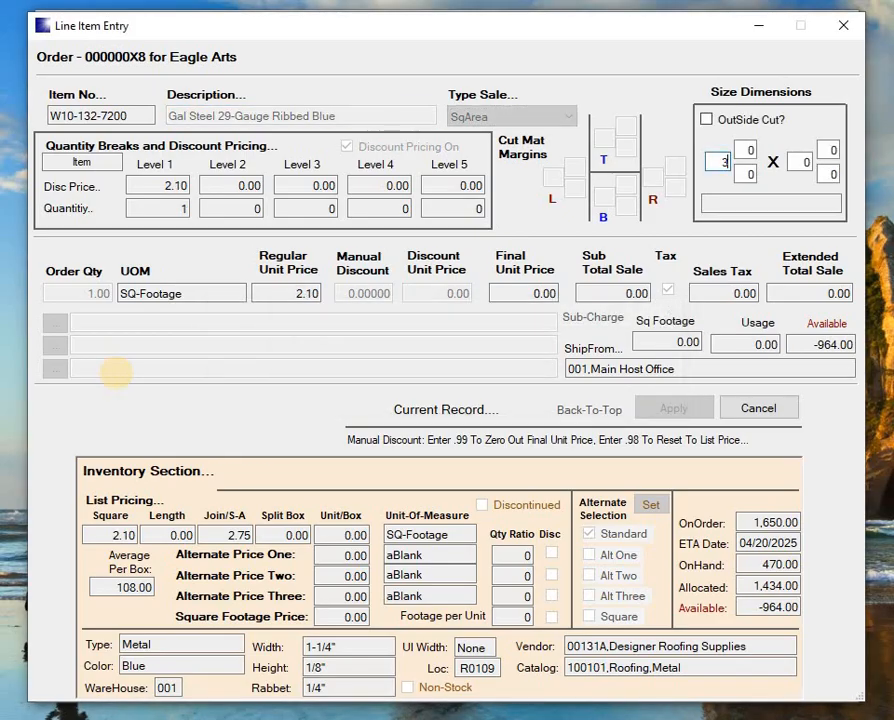
pyautogui.press('Tab')
pyautogui.write('10')
pyautogui.press('Return')
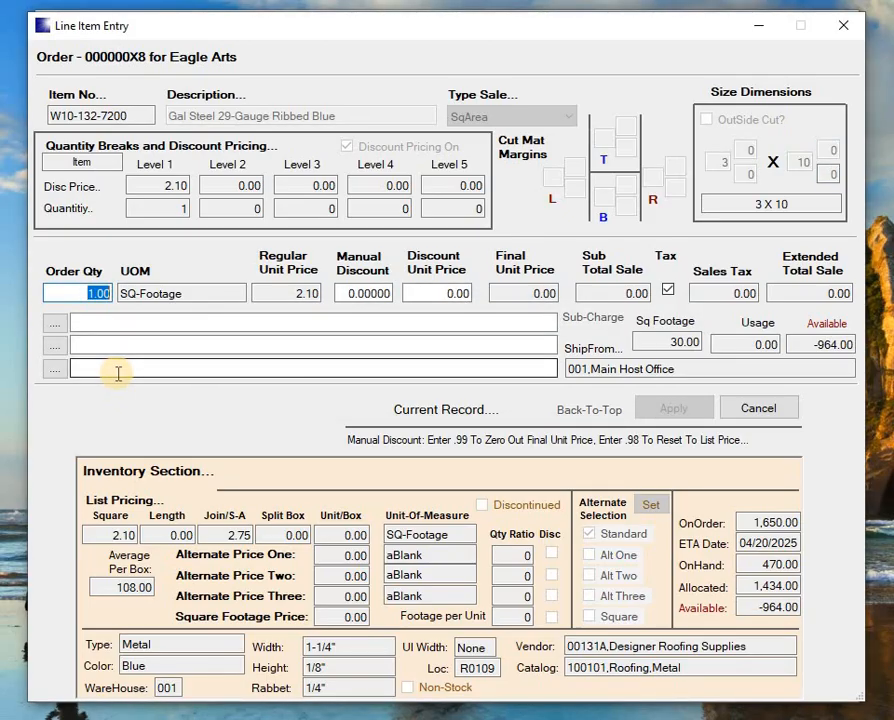
# Set the 3 X 10 line item's order quantity to 18, keep the default discount and blank comments, and apply it.
pyautogui.write('18')
pyautogui.press('Return')
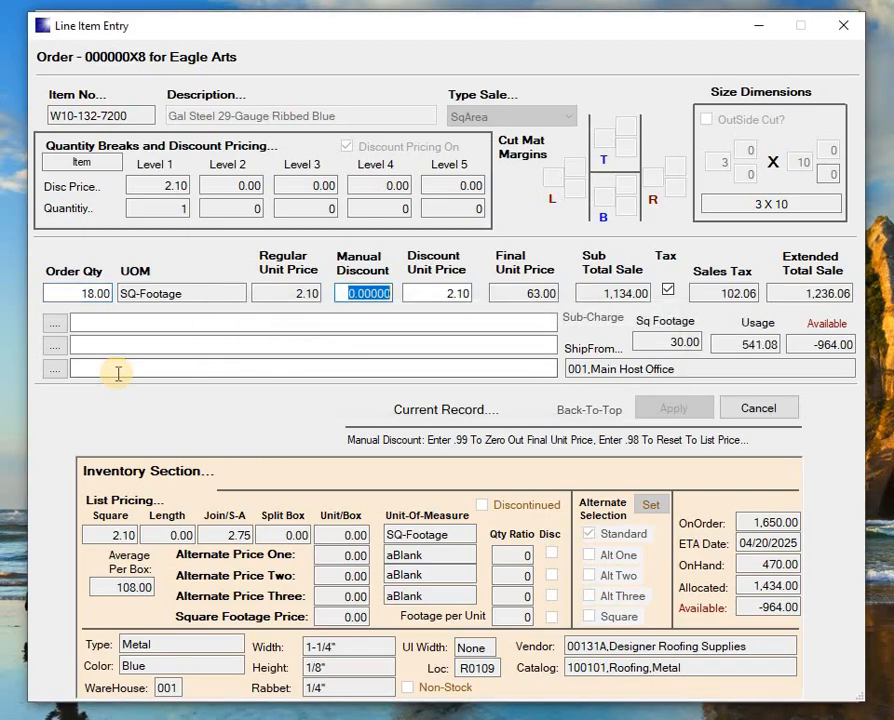
pyautogui.press('Return')
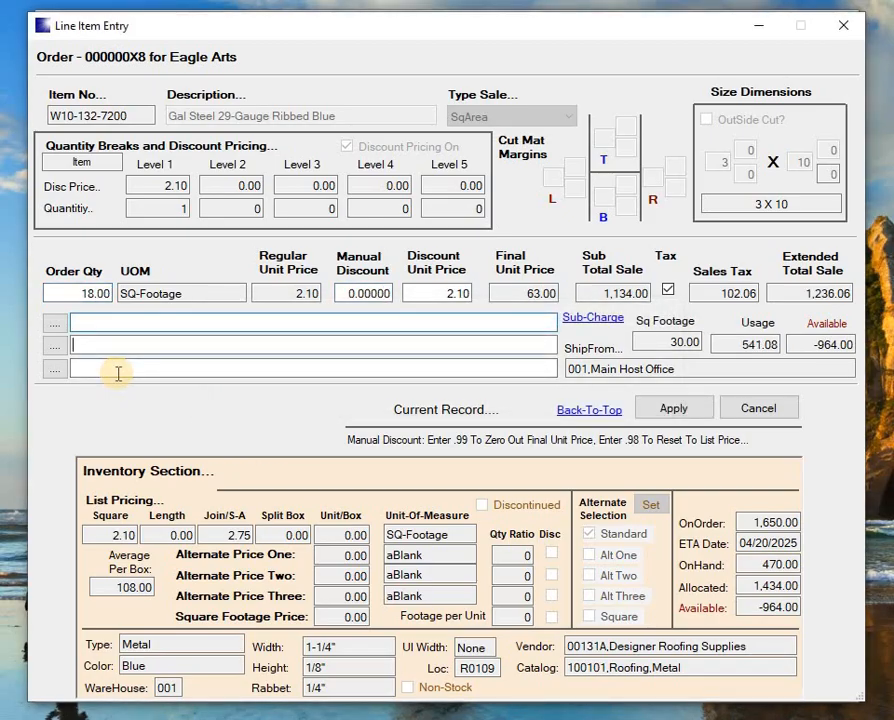
pyautogui.press('Return')
pyautogui.press('Return')
pyautogui.press('Return')
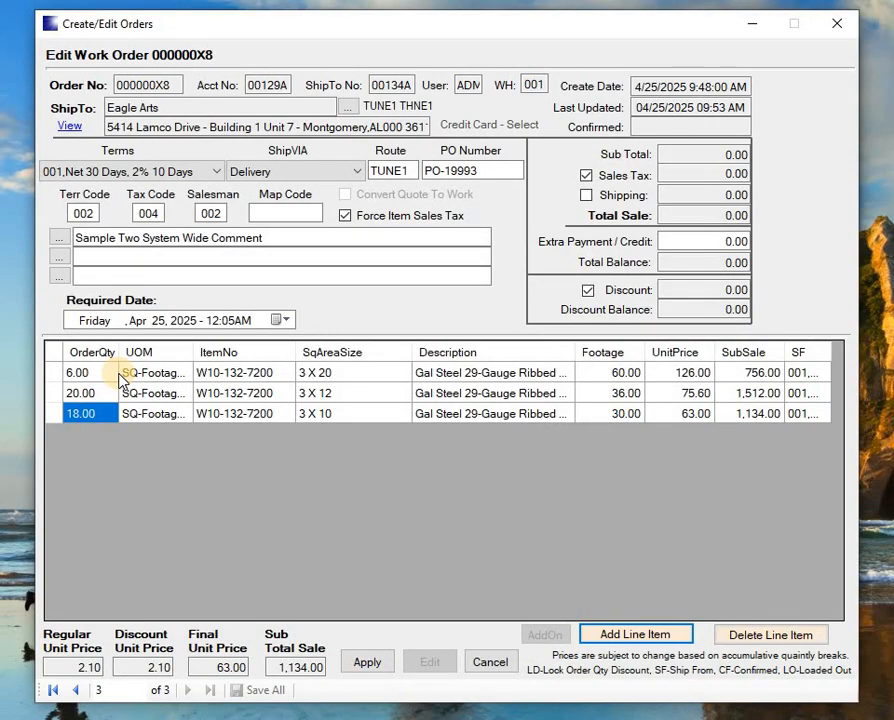
# Start a fourth line item for W10-132-7200, Gal Steel 29-Gauge Ribbed Blue, by searching item numbers for W10.
pyautogui.press('Return')
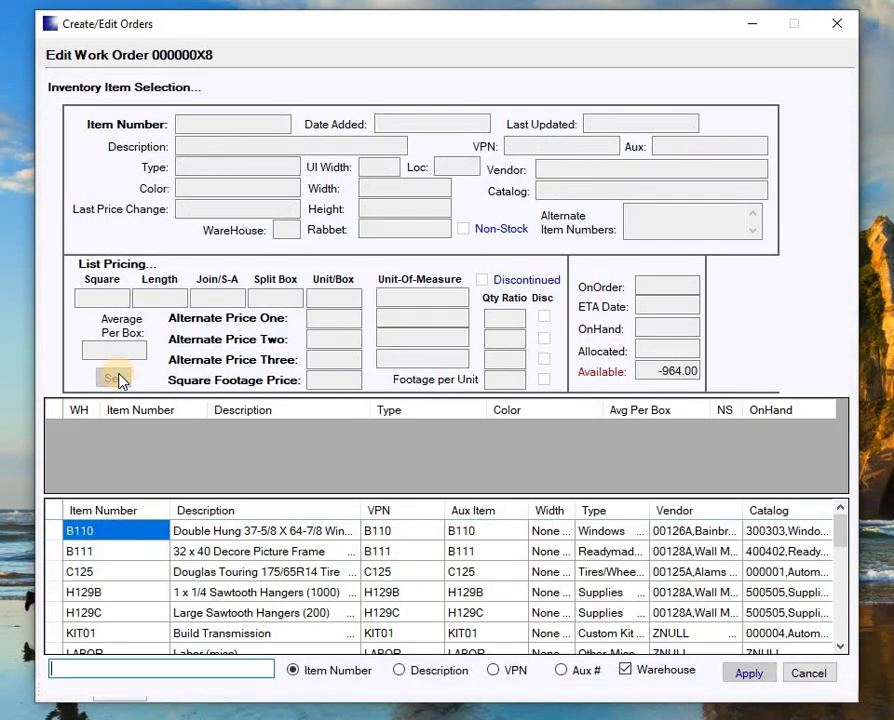
pyautogui.write('W')
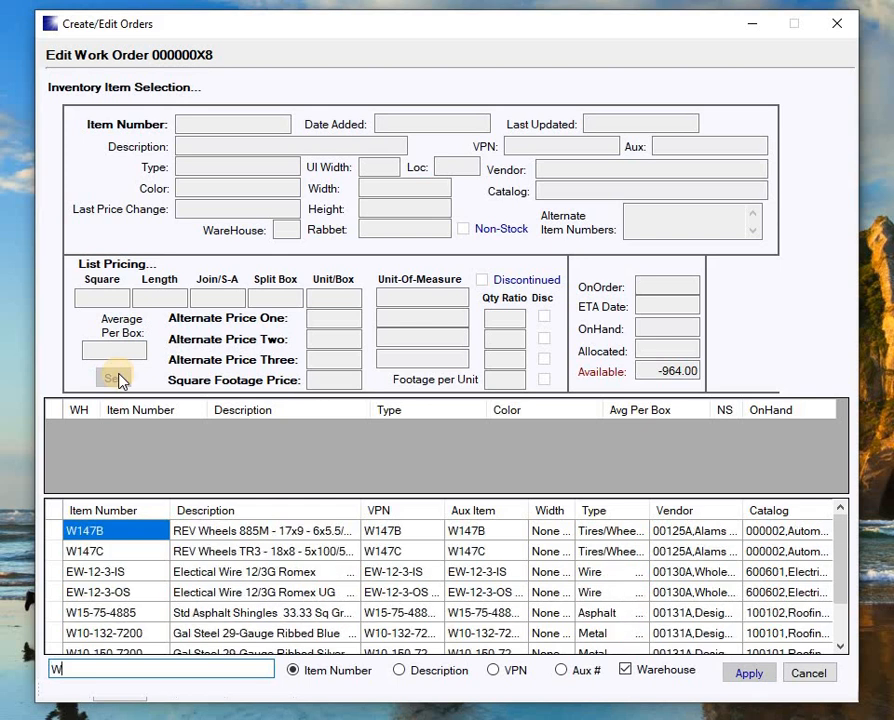
pyautogui.write('10')
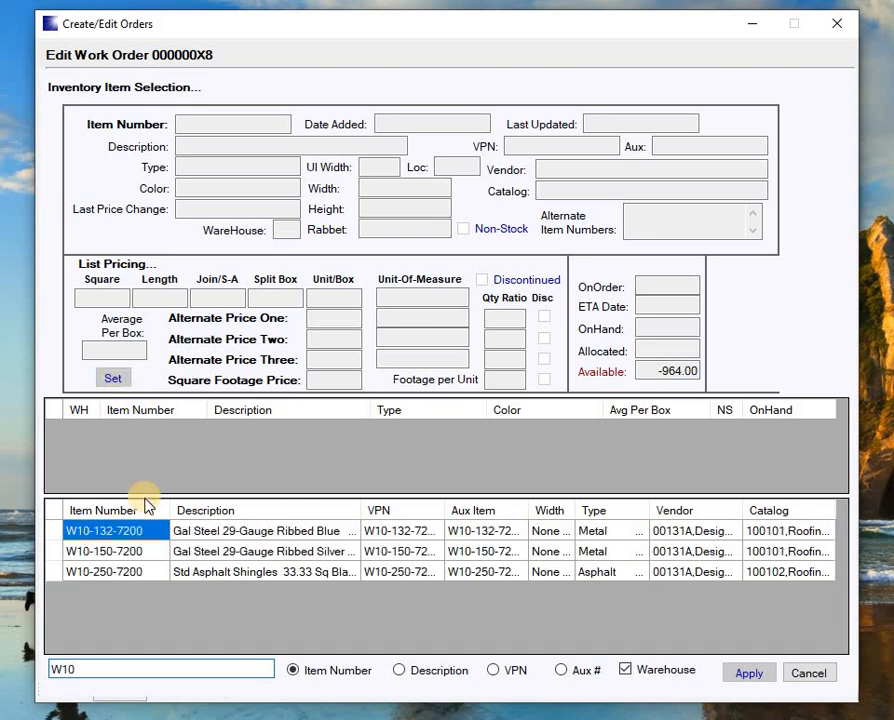
pyautogui.click(56, 539)
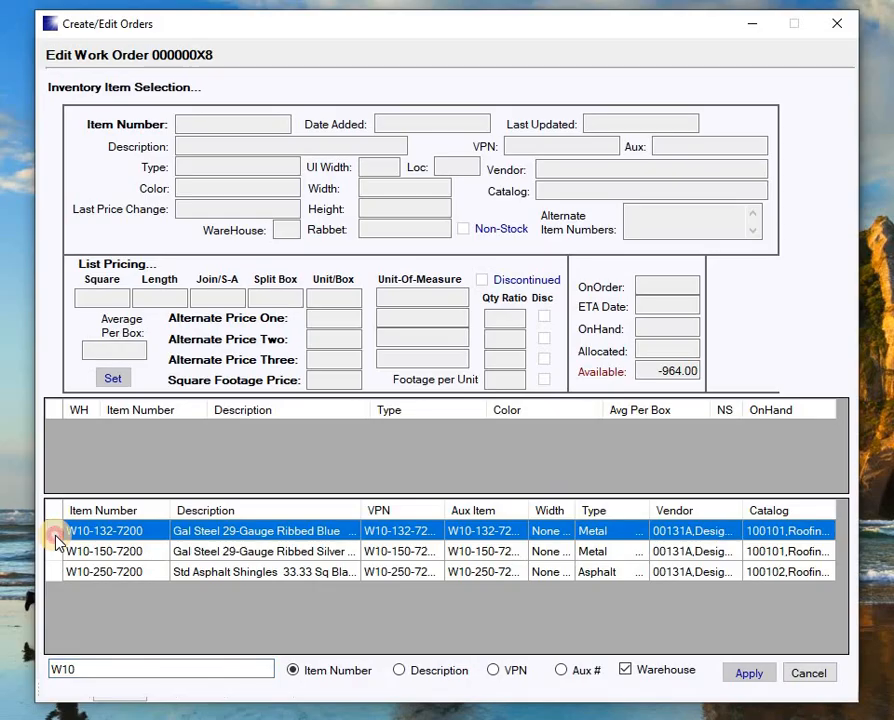
pyautogui.doubleClick(56, 539)
pyautogui.click(113, 380)
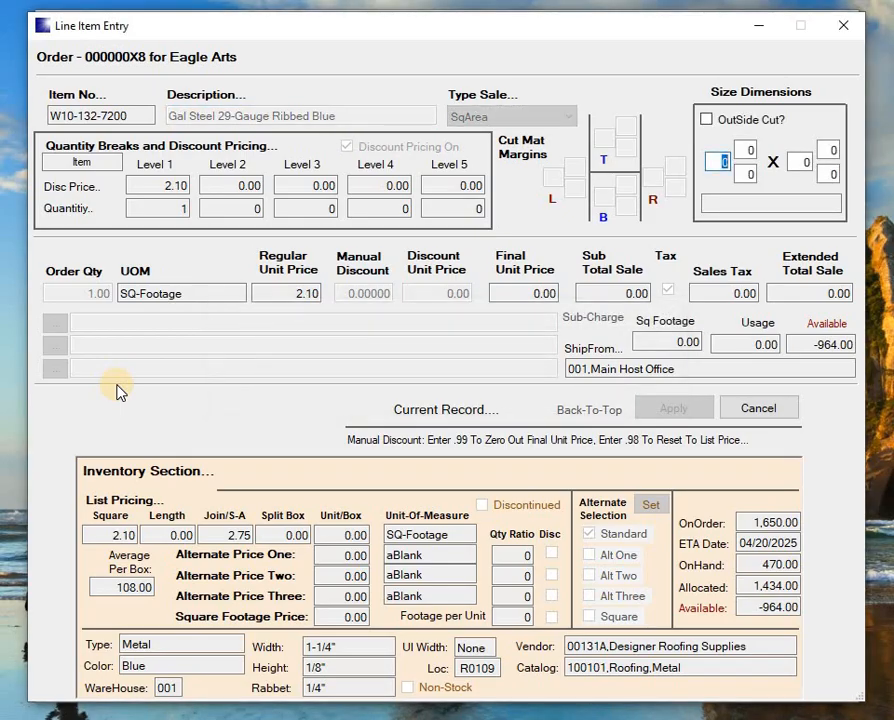
# Enter size dimensions of 1-1/2 X 20 for the fourth ribbed blue steel line item.
pyautogui.write('1')
pyautogui.press('Tab')
pyautogui.write('1')
pyautogui.press('Tab')
pyautogui.write('2')
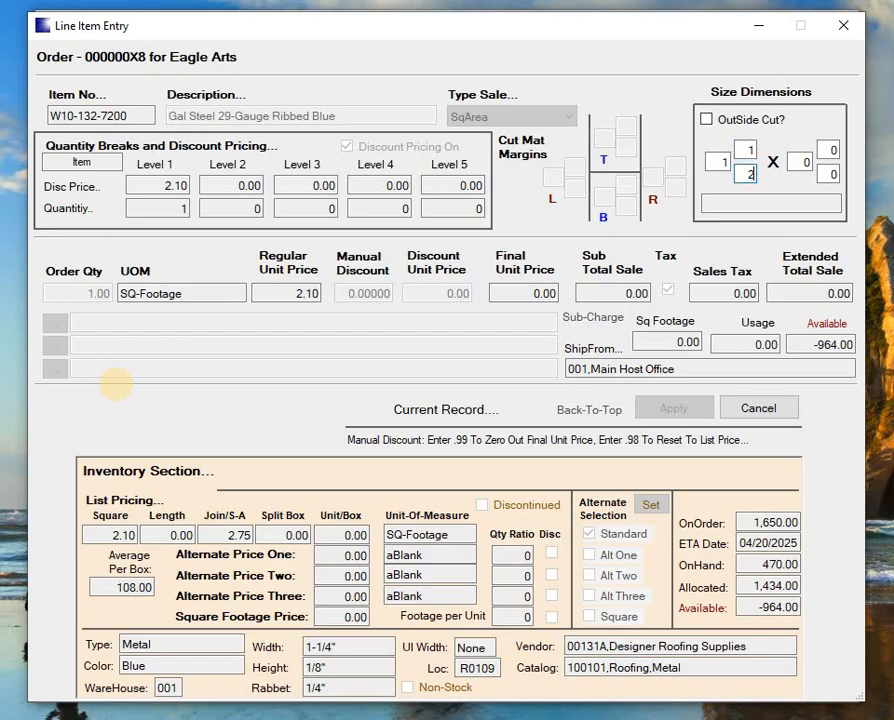
pyautogui.press('Tab')
pyautogui.write('20')
pyautogui.press('Return')
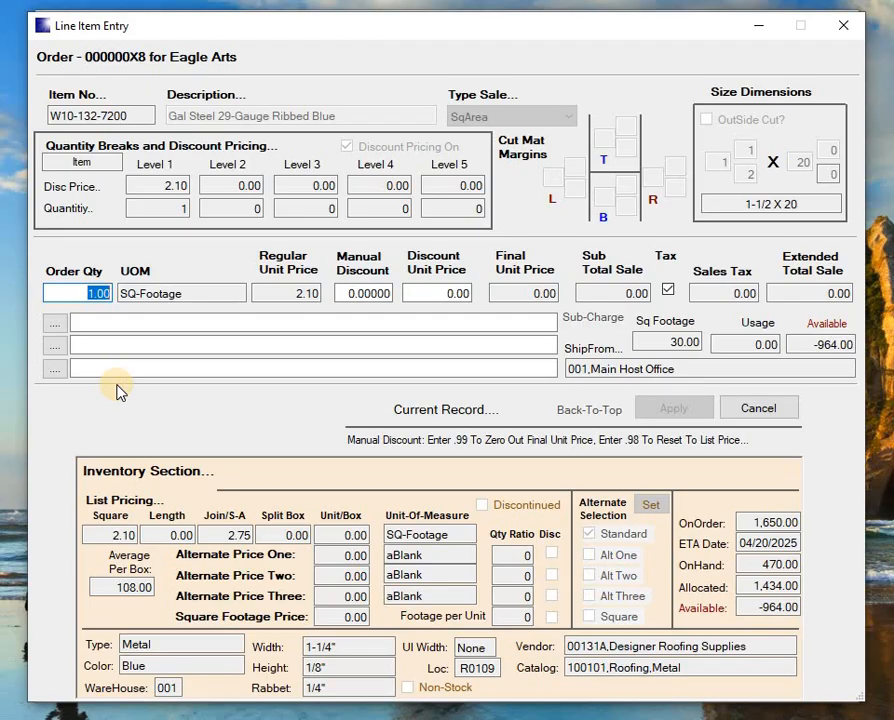
# Set the 1-1/2 X 20 line item's order quantity to 3 and keep the default discount.
pyautogui.write('3')
pyautogui.press('Return')
pyautogui.press('Return')
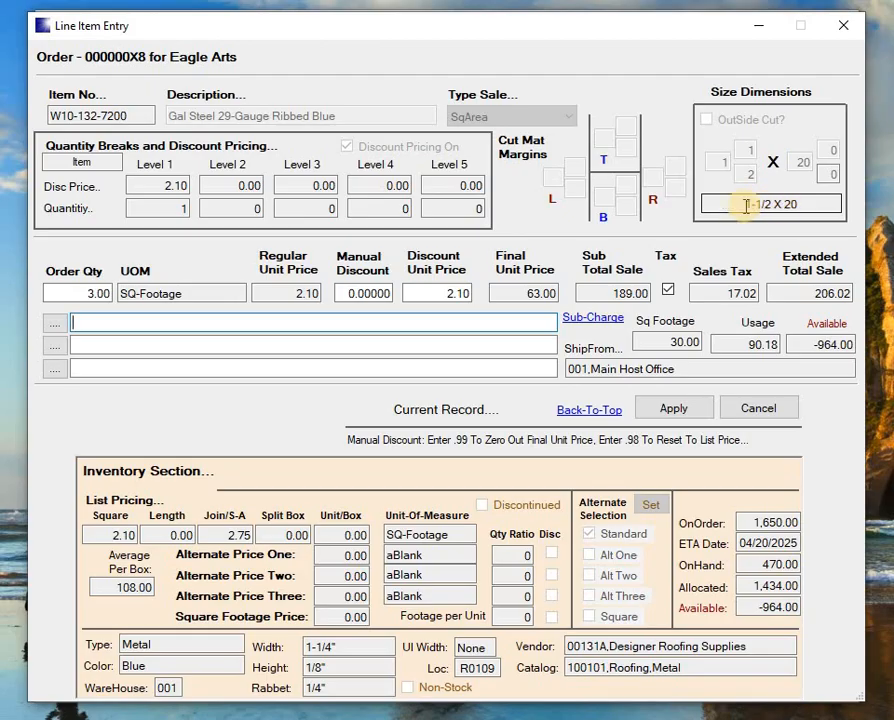
# Add the system comment Ridge Peak as the line item's first comment and apply the line item.
pyautogui.click(52, 325)
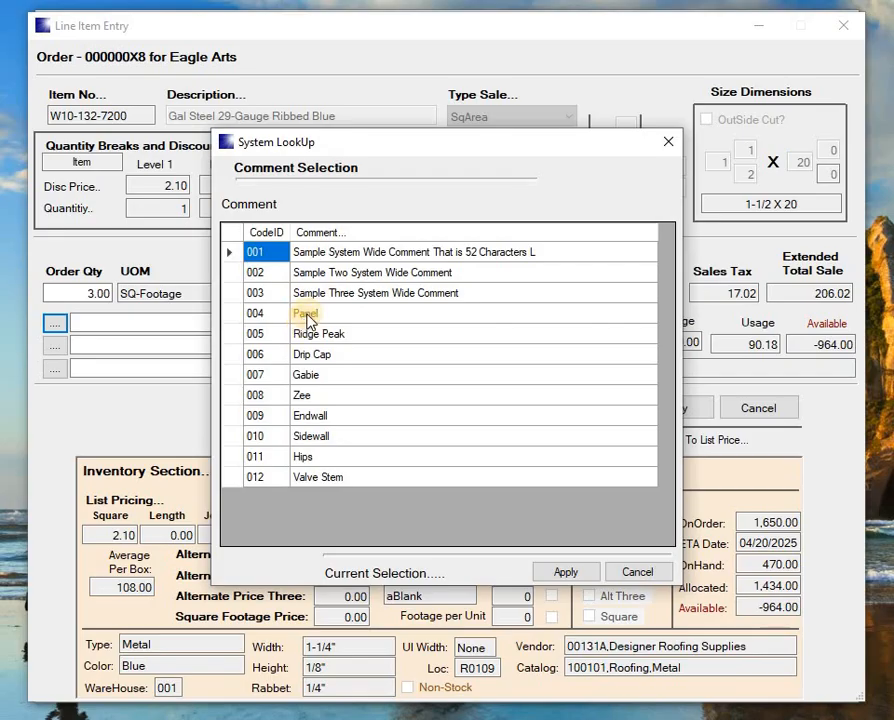
pyautogui.click(305, 317)
pyautogui.click(313, 337)
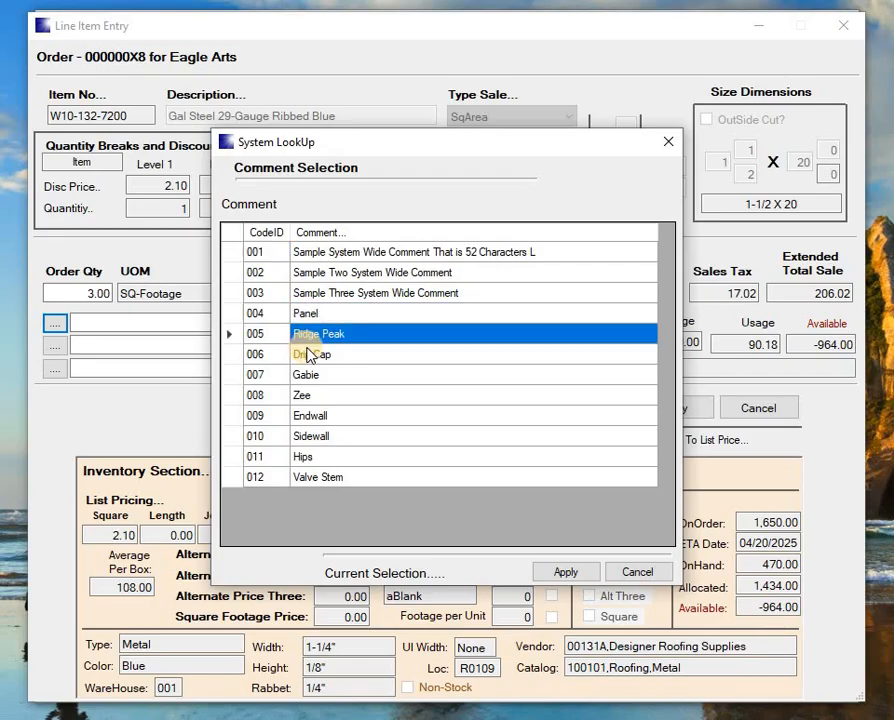
pyautogui.click(309, 355)
pyautogui.click(307, 378)
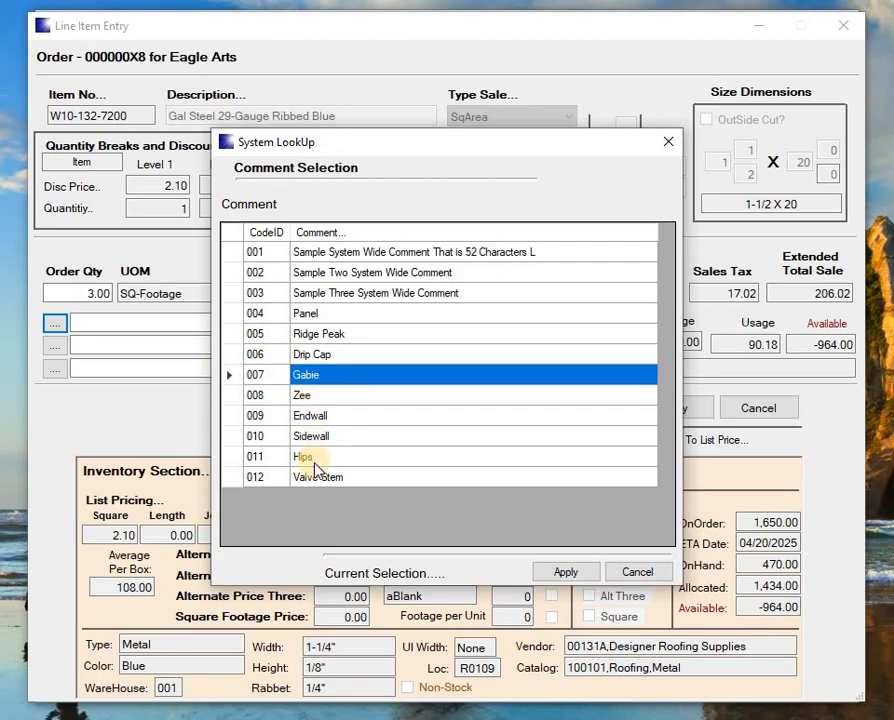
pyautogui.click(304, 336)
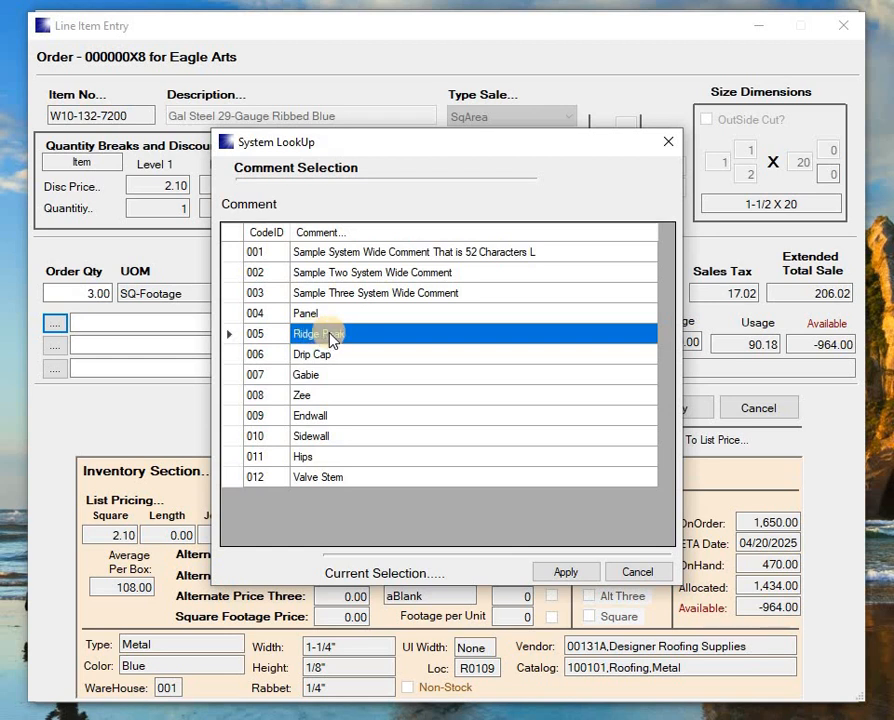
pyautogui.click(562, 572)
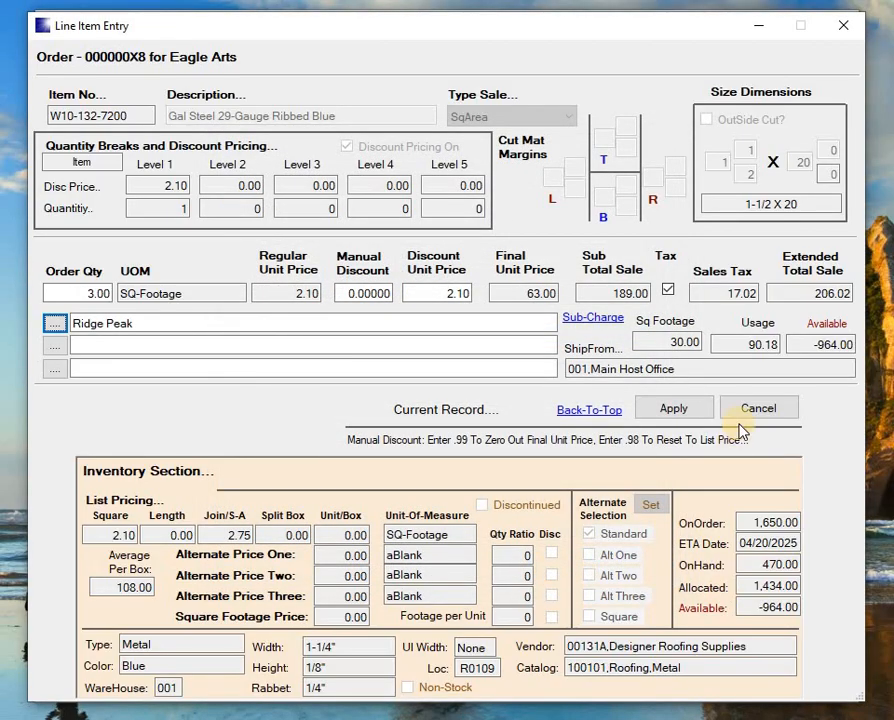
pyautogui.click(706, 410)
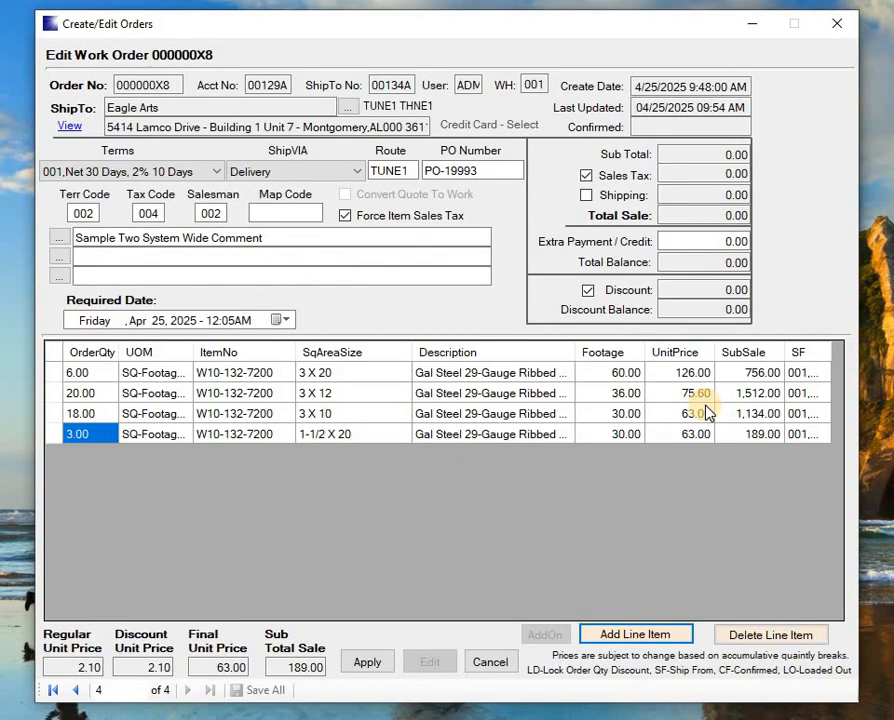
# Start a fifth line item and look through the inventory items whose item numbers match W.
pyautogui.click(617, 641)
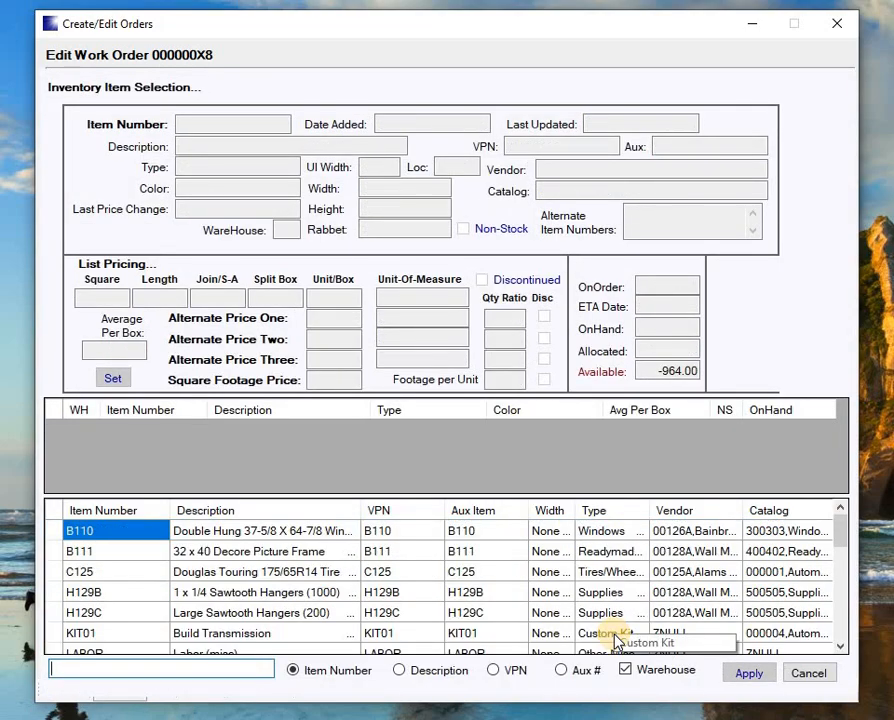
pyautogui.write('W')
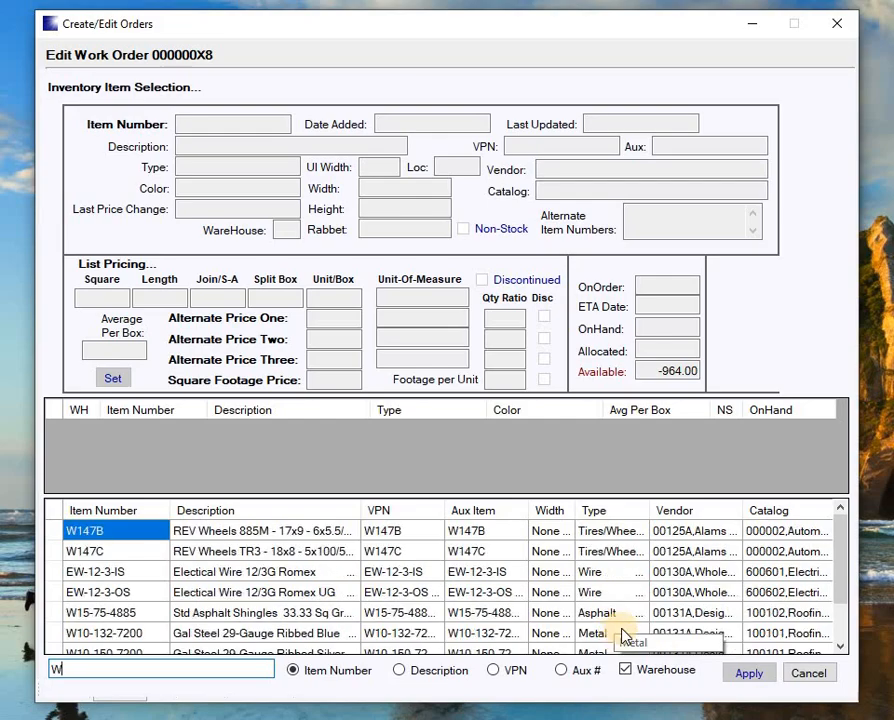
pyautogui.click(840, 647)
pyautogui.click(840, 647)
pyautogui.click(840, 647)
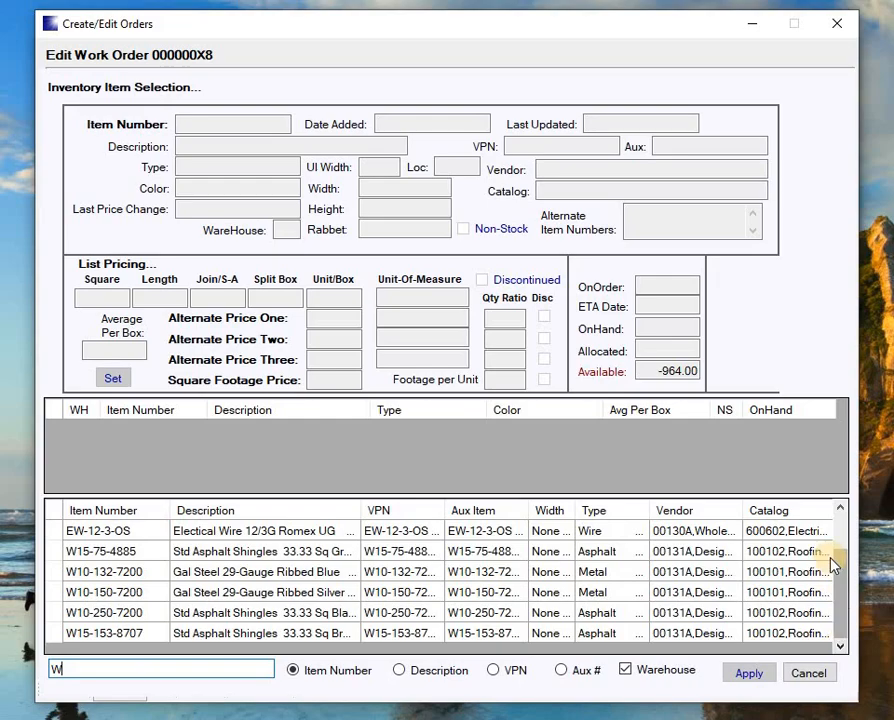
pyautogui.click(842, 510)
pyautogui.click(842, 510)
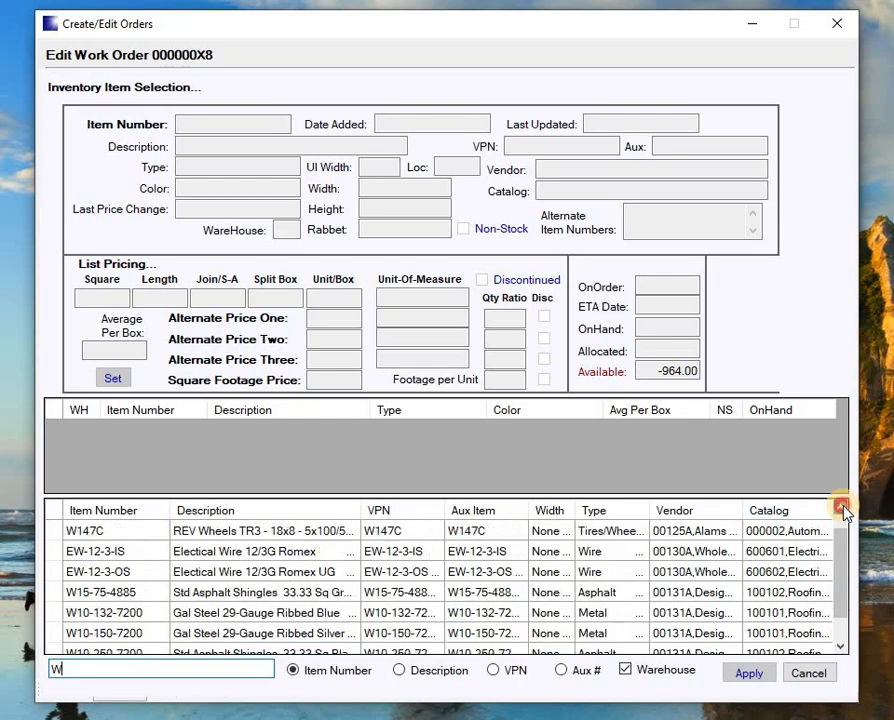
pyautogui.click(842, 510)
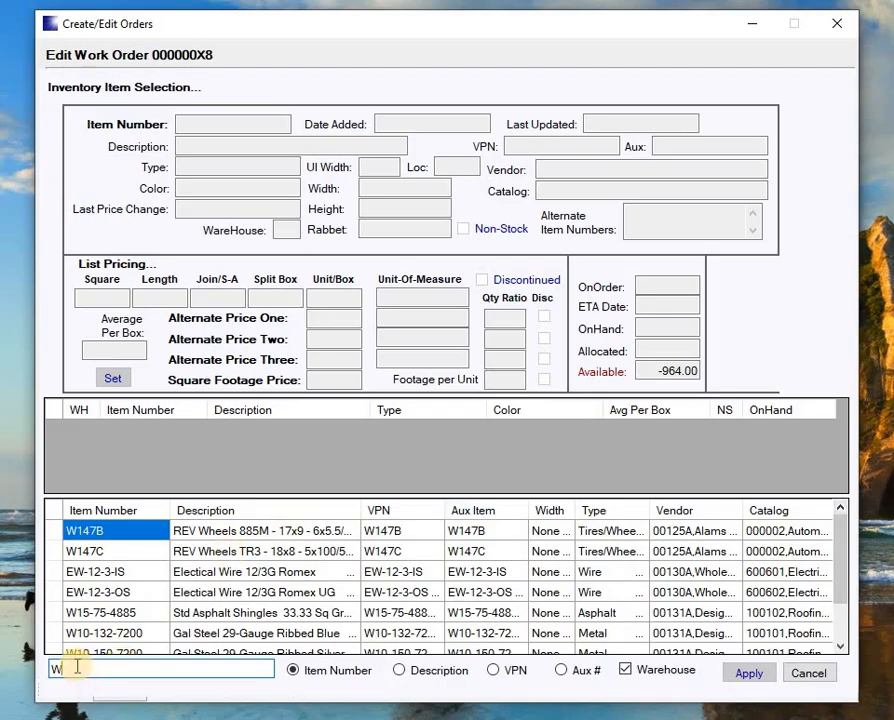
# Clear the item number filter and choose item MS-14-212, 12 x 2 Hex Metal Screws Blue, for the fifth line item.
pyautogui.press('BackSpace')
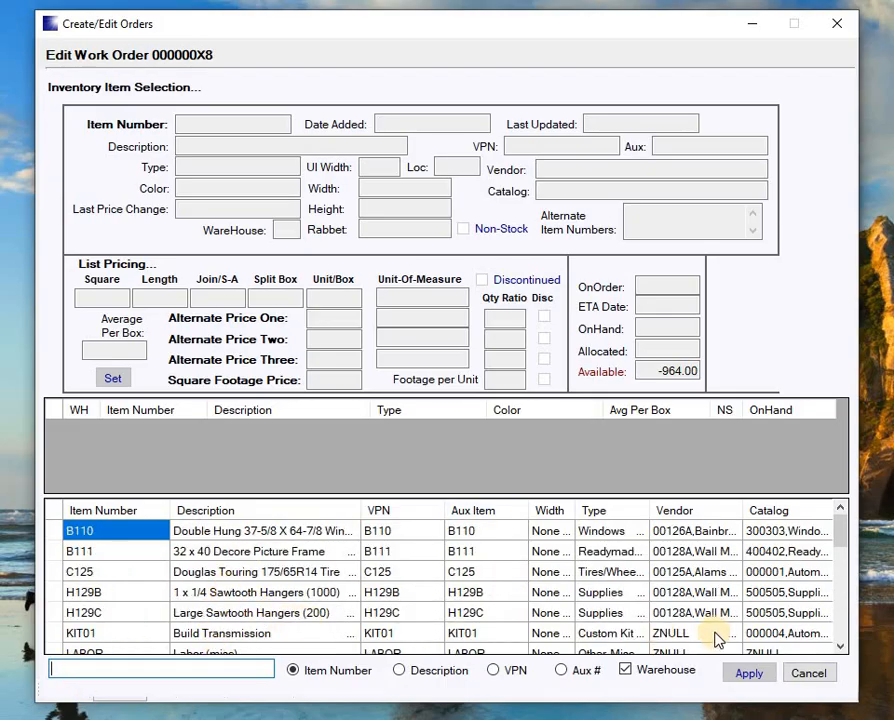
pyautogui.click(838, 647)
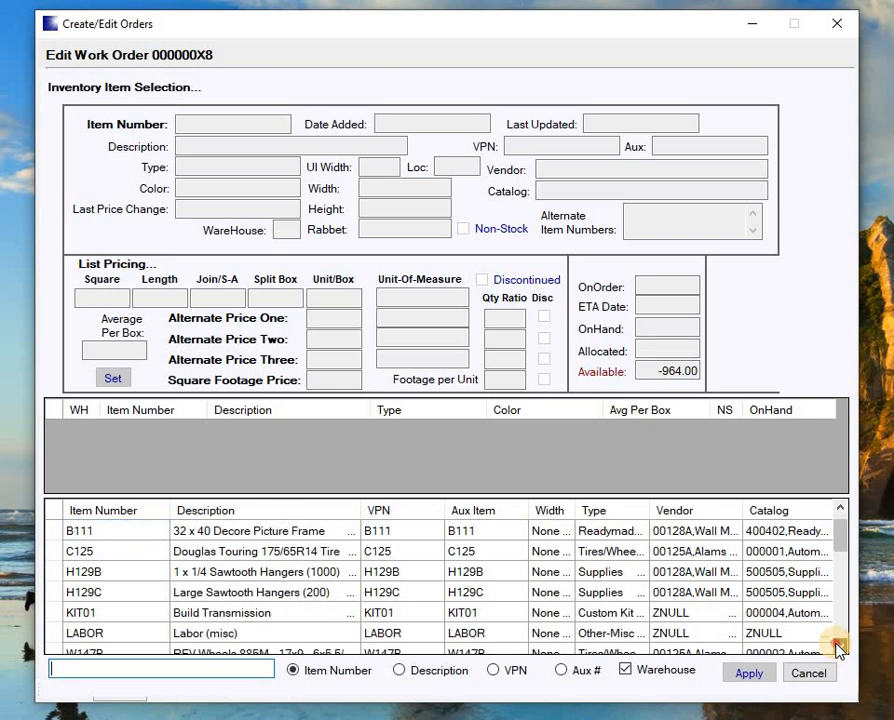
pyautogui.click(838, 647)
pyautogui.click(838, 647)
pyautogui.click(838, 647)
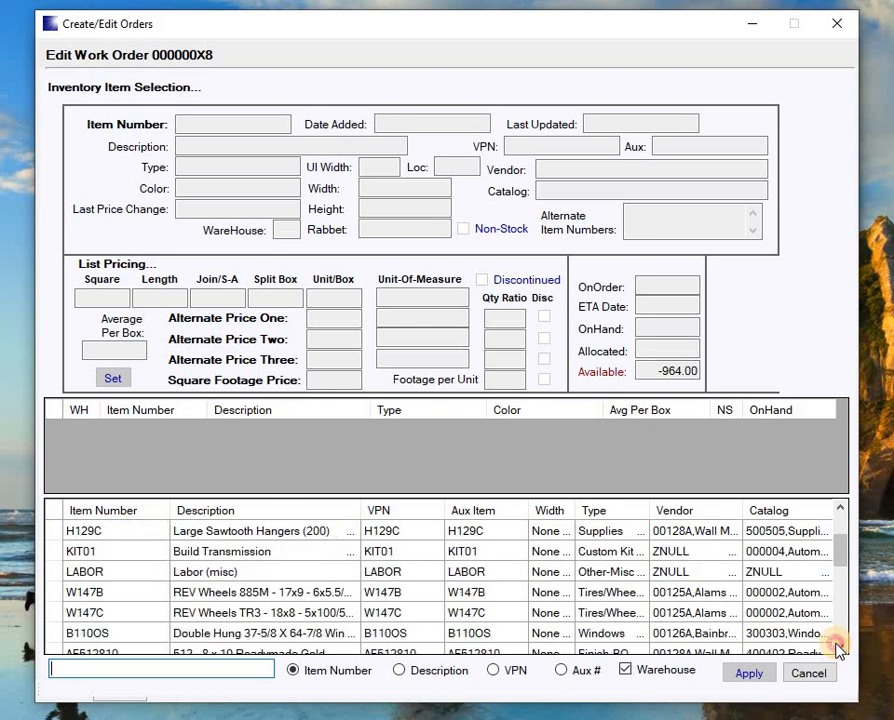
pyautogui.click(838, 647)
pyautogui.click(838, 647)
pyautogui.click(838, 647)
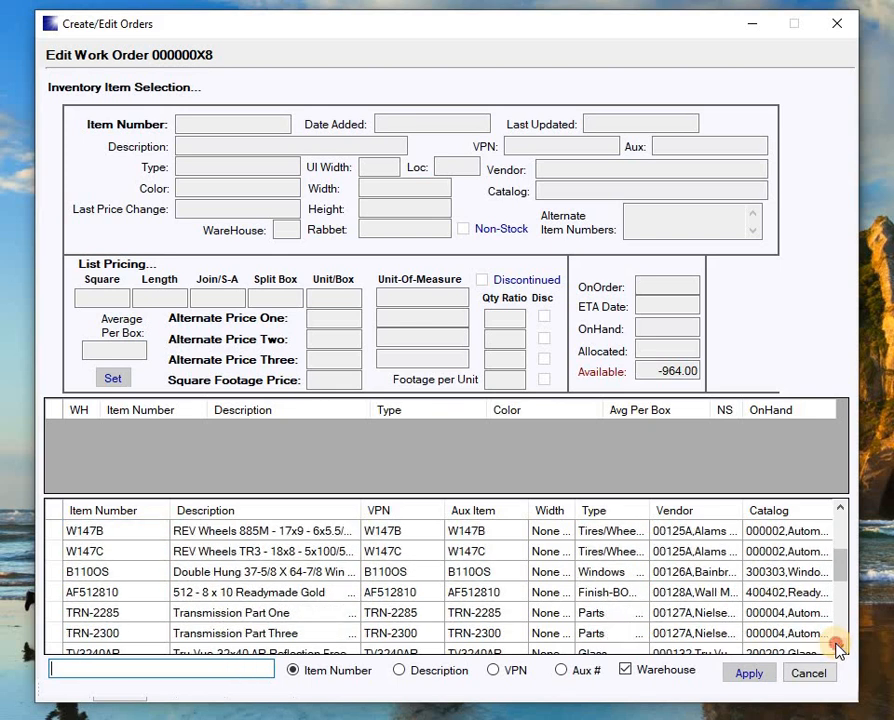
pyautogui.click(839, 648)
pyautogui.click(840, 648)
pyautogui.click(840, 648)
pyautogui.click(840, 648)
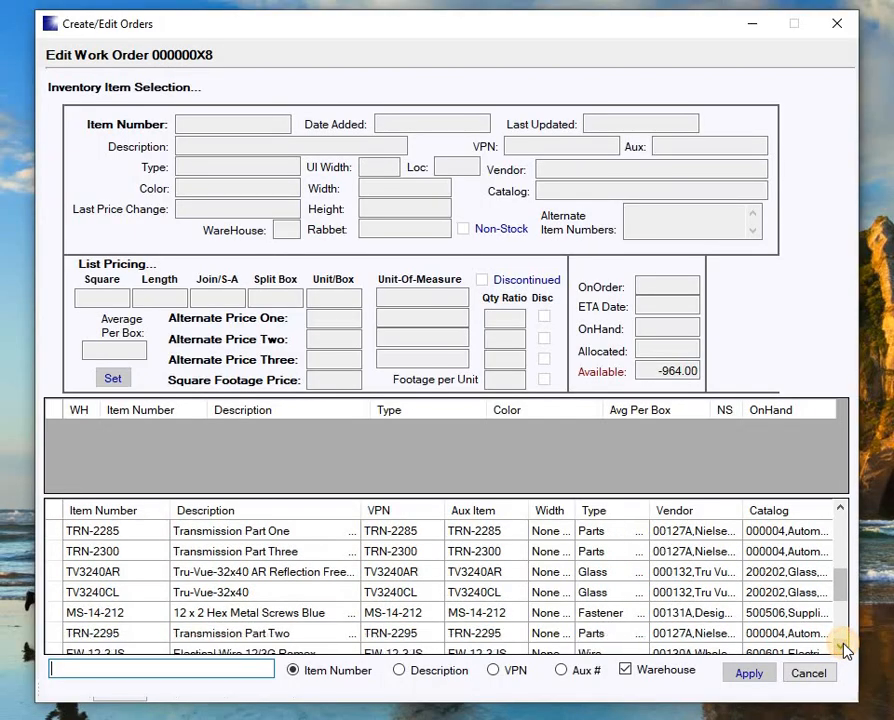
pyautogui.click(252, 612)
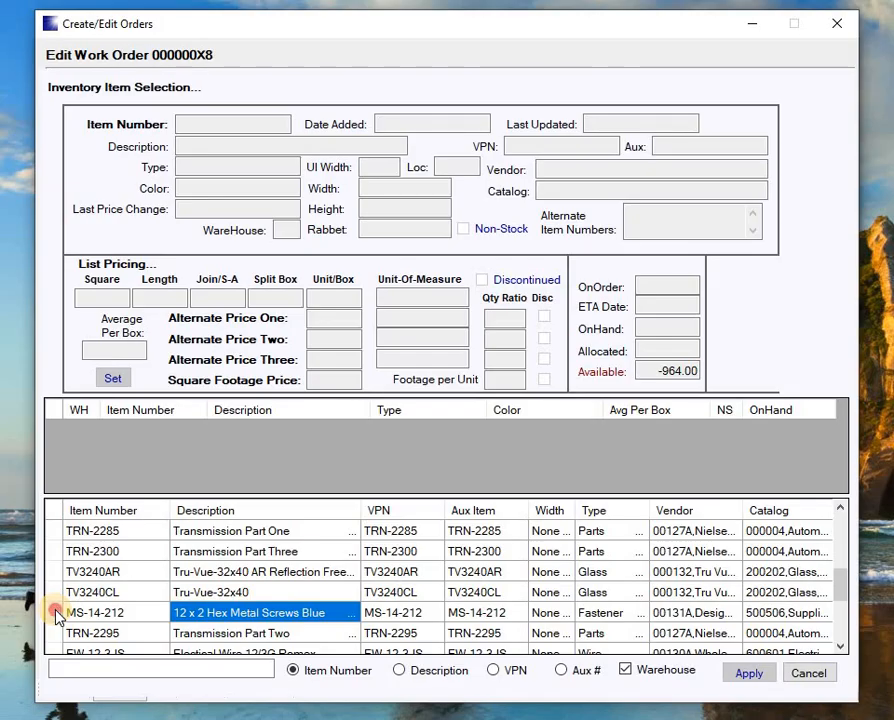
pyautogui.click(54, 612)
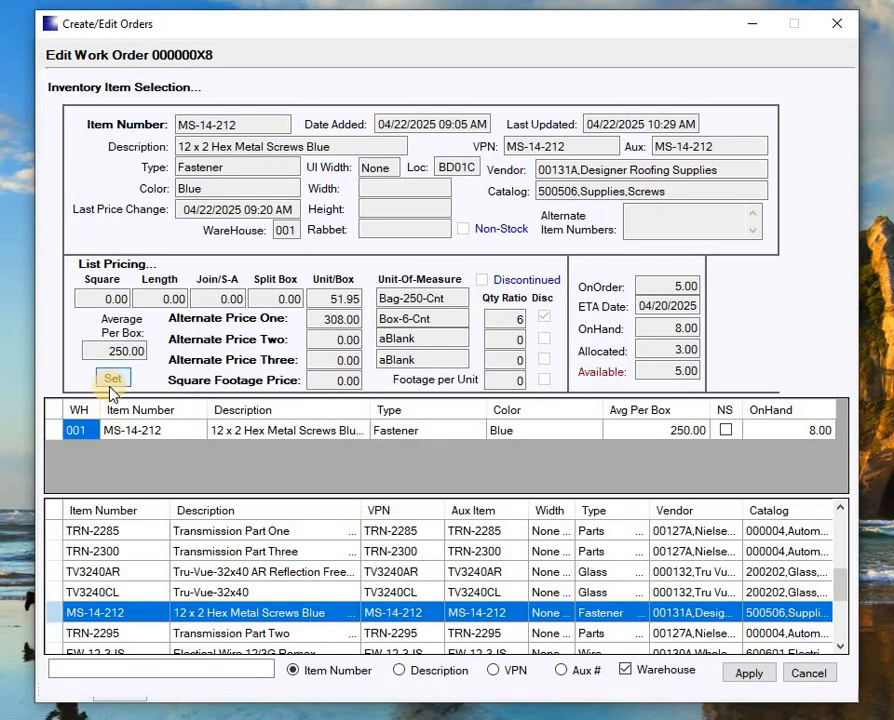
pyautogui.click(205, 188)
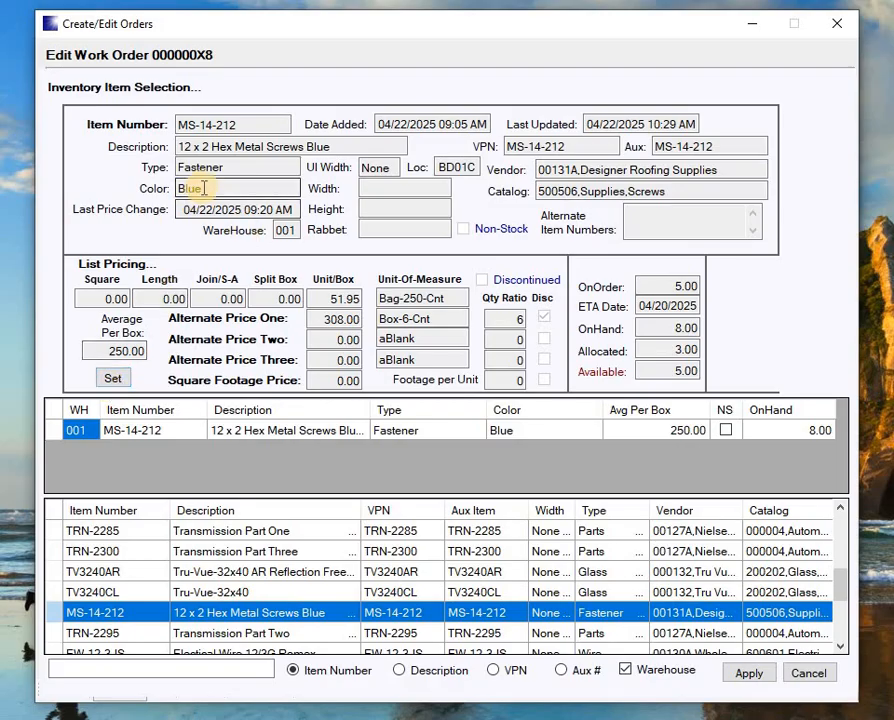
pyautogui.moveTo(205, 188); pyautogui.dragTo(158, 187)
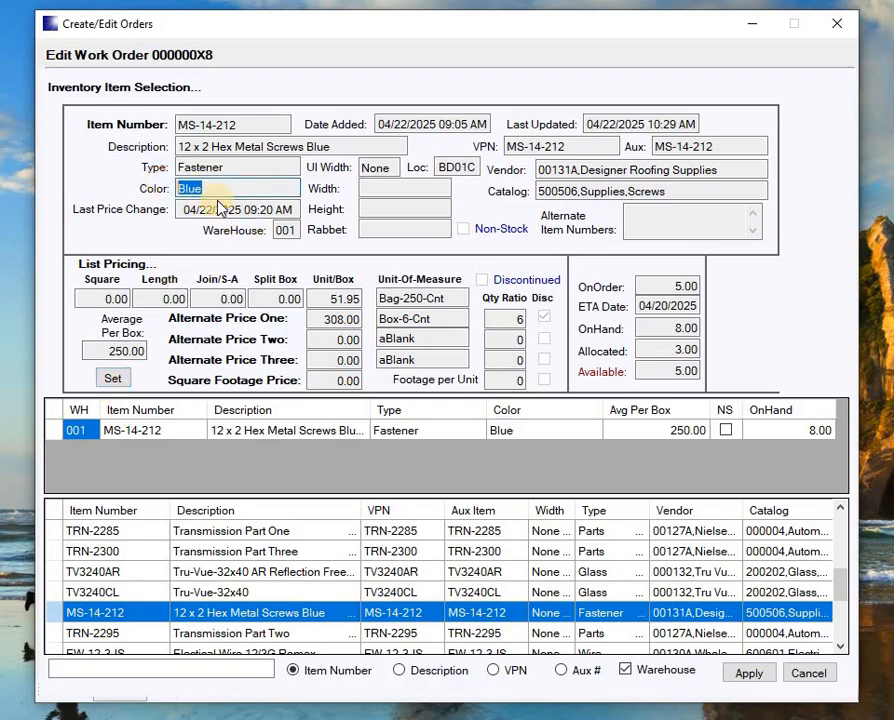
pyautogui.click(110, 380)
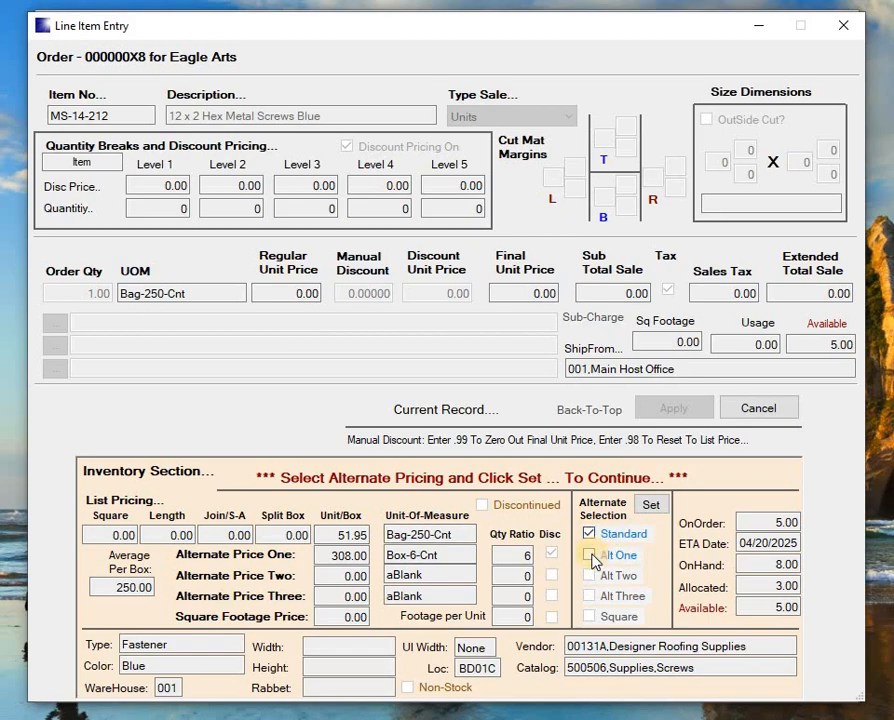
# Set the screws line item to Standard pricing per Bag-250-Cnt and keep the Units sale type.
pyautogui.click(591, 558)
pyautogui.click(589, 534)
pyautogui.click(651, 507)
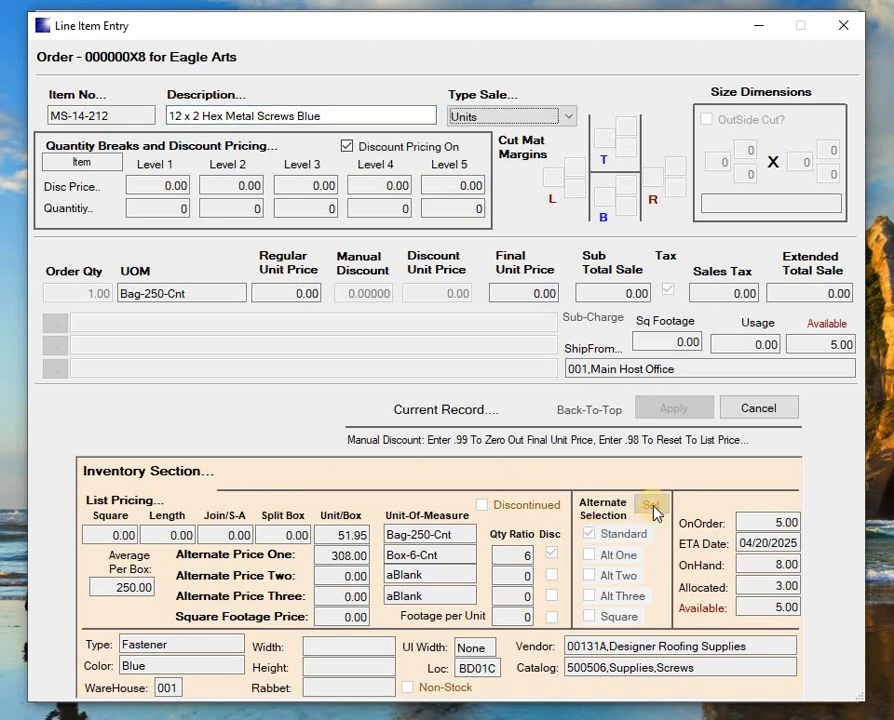
pyautogui.press('Return')
# Set the screws' order quantity to 3, keep the default discount and blank comments, and apply the line item.
pyautogui.write('3')
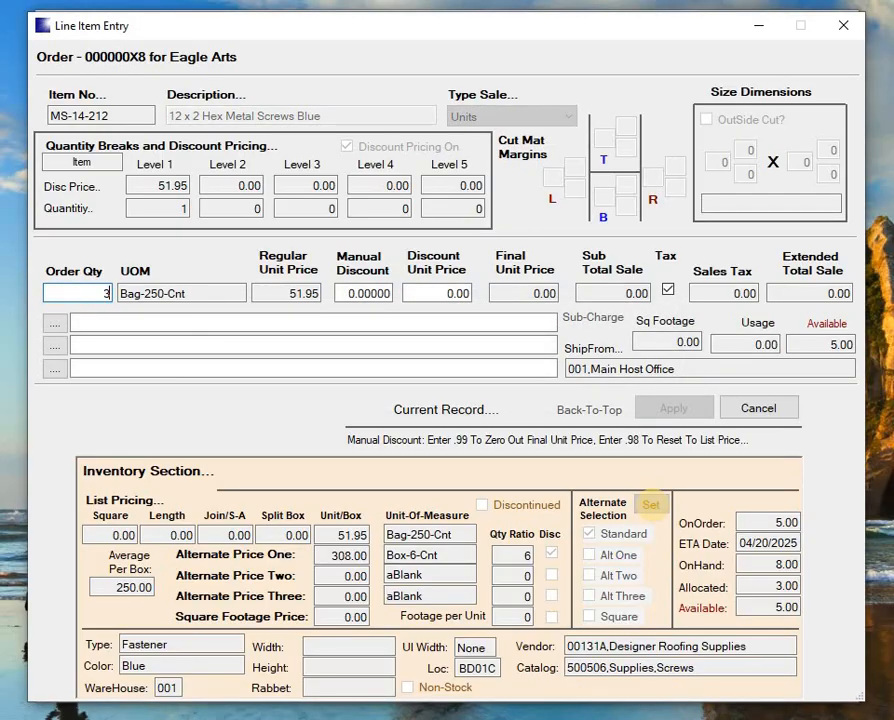
pyautogui.press('Return')
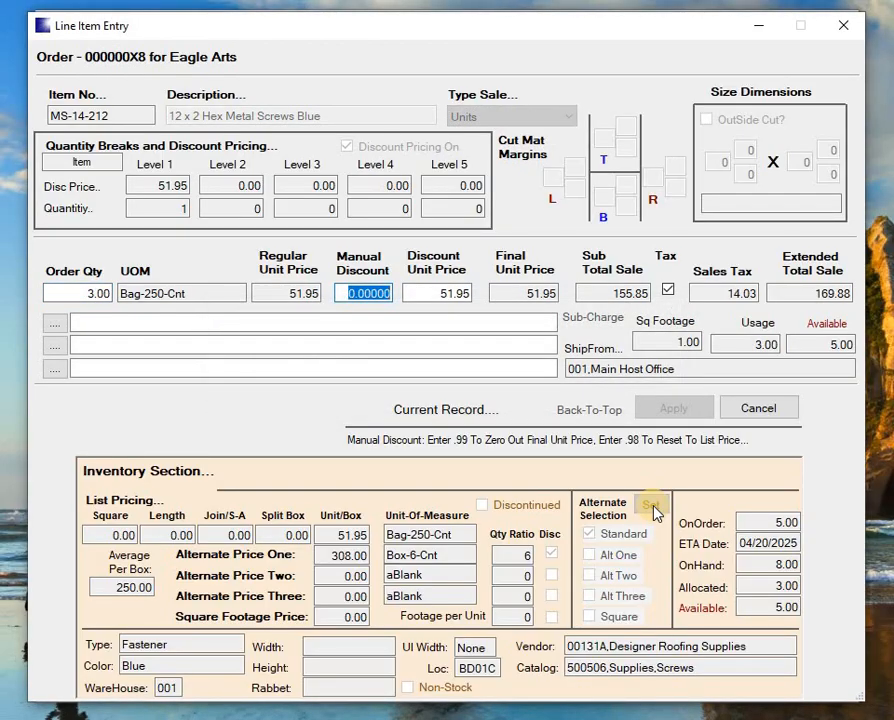
pyautogui.press('Return')
pyautogui.press('Return')
pyautogui.press('Return')
pyautogui.press('Return')
pyautogui.press('Return')
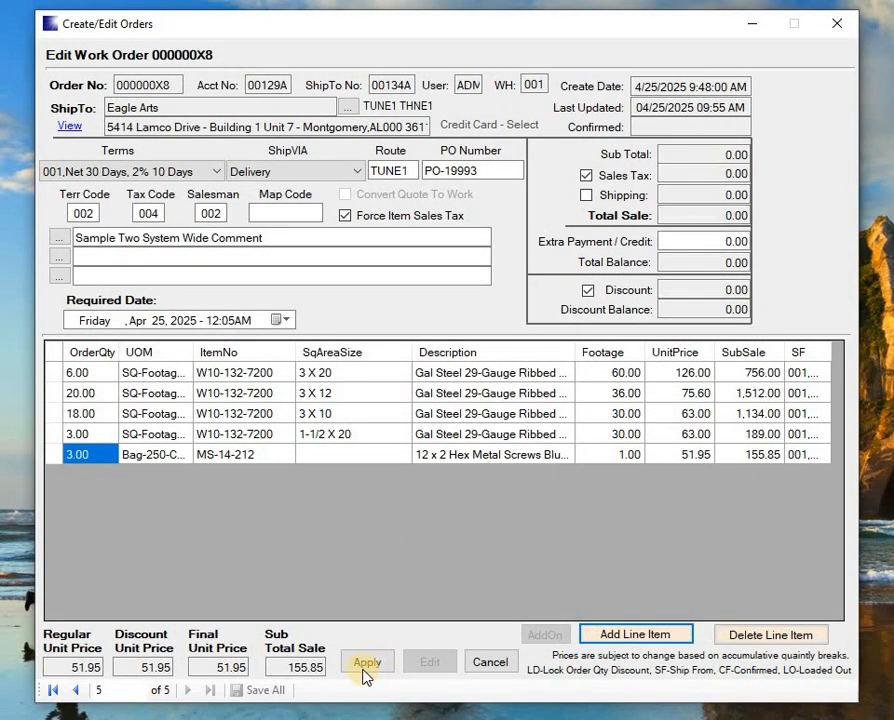
# Apply the Eagle Arts work order and save all changes to the live database.
pyautogui.click(366, 664)
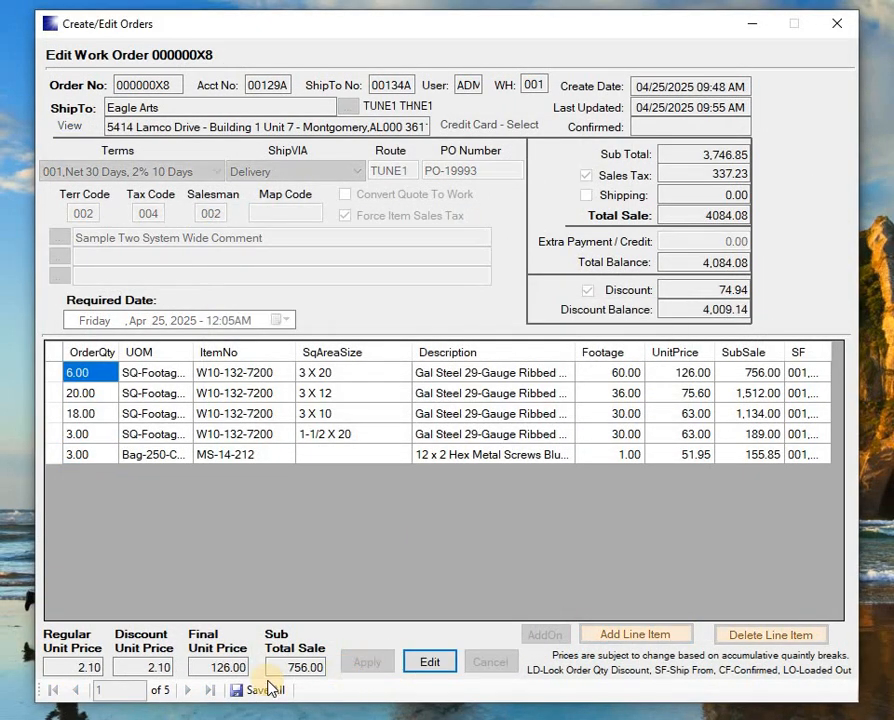
pyautogui.click(265, 690)
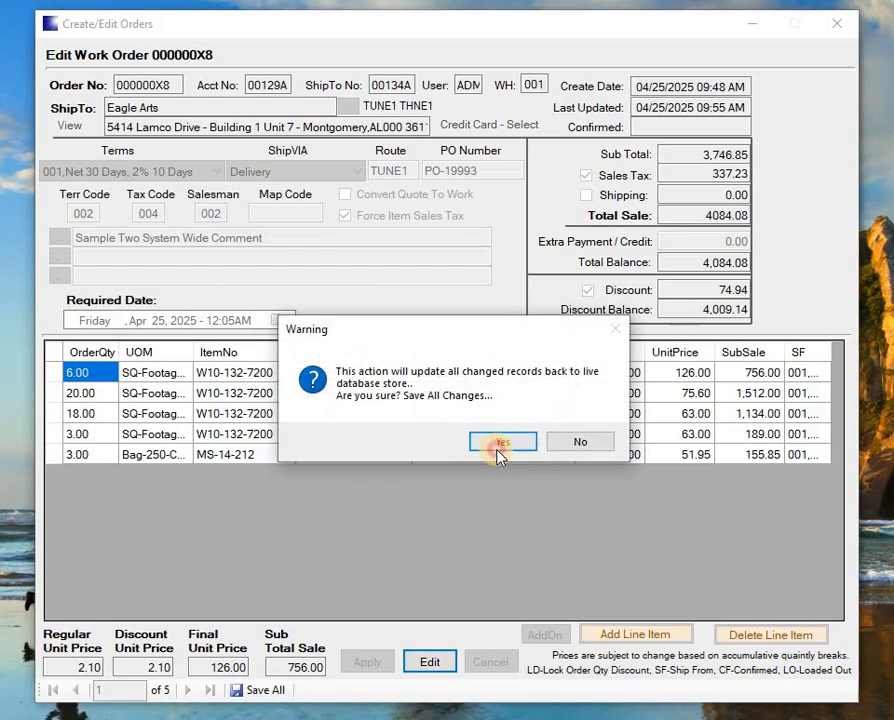
pyautogui.click(501, 450)
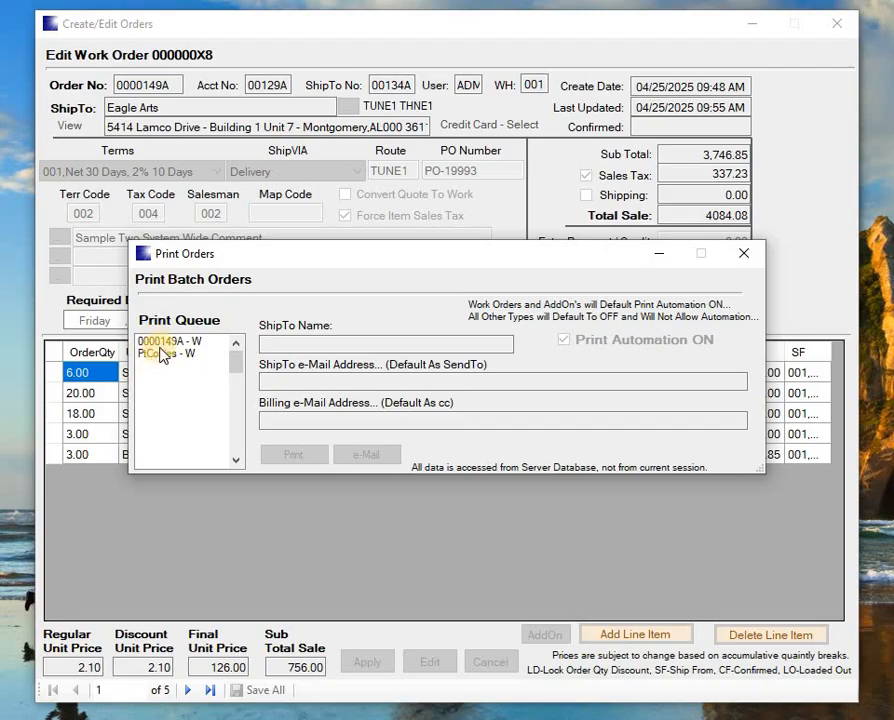
# Select the Eagle Arts work order in the print queue and generate its printout with Print Automation turned off.
pyautogui.click(172, 343)
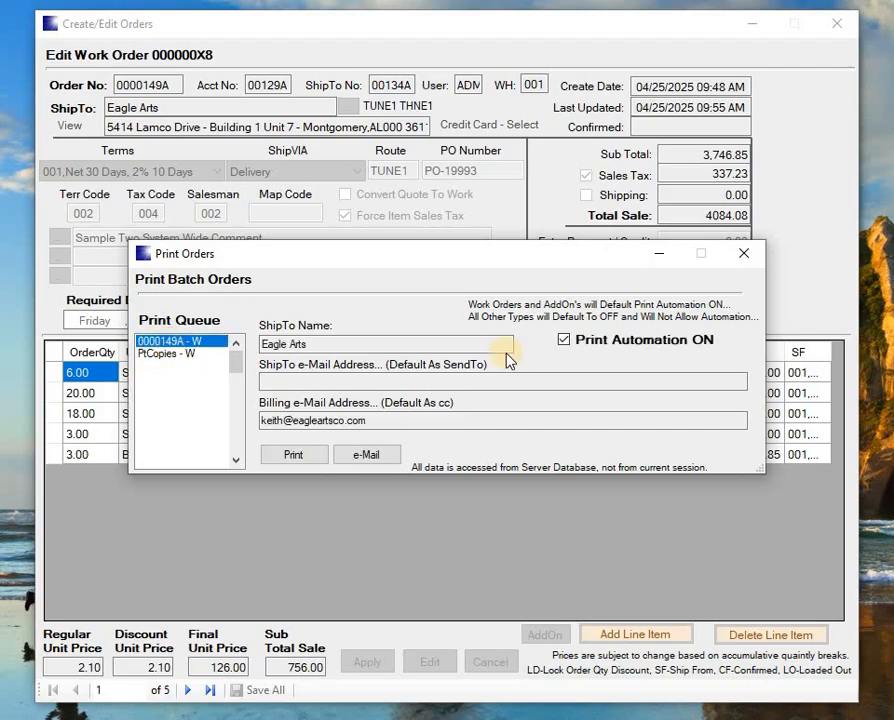
pyautogui.click(566, 340)
pyautogui.click(284, 455)
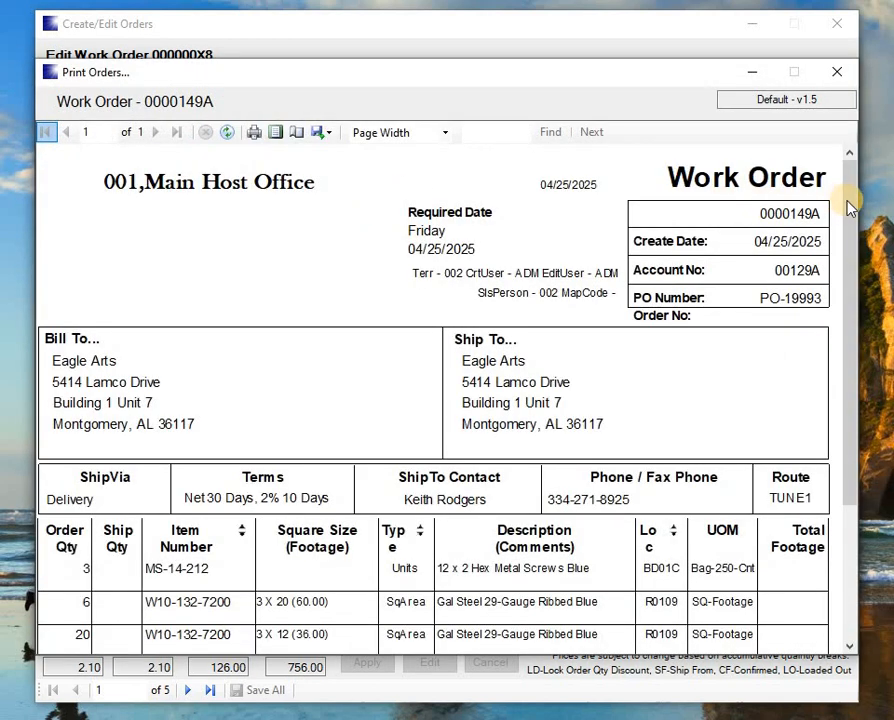
# Review the line items and comments on the work order printout, and close the print windows.
pyautogui.moveTo(852, 192); pyautogui.dragTo(862, 374)
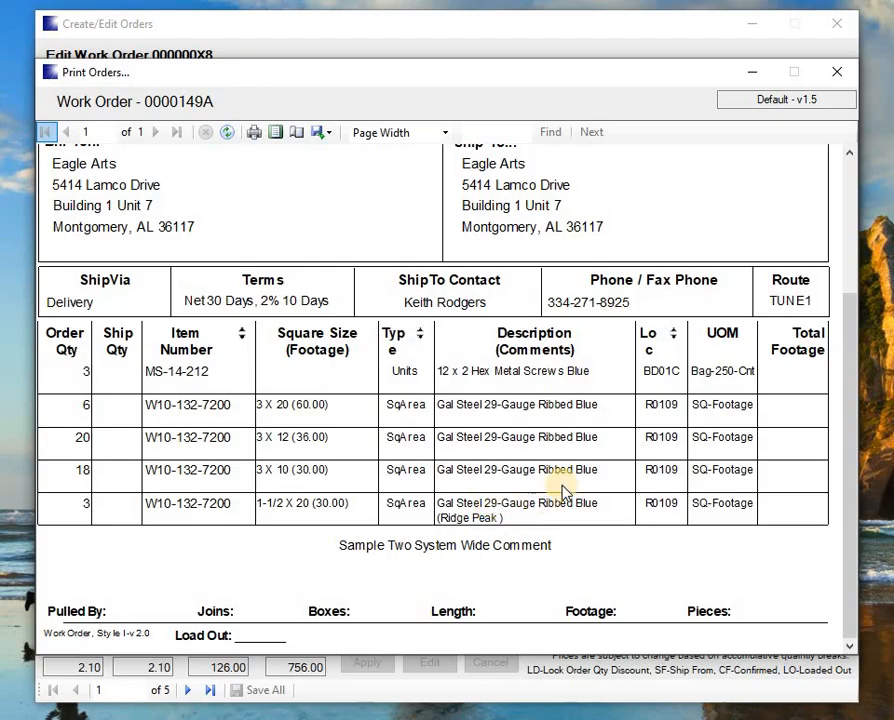
pyautogui.click(842, 80)
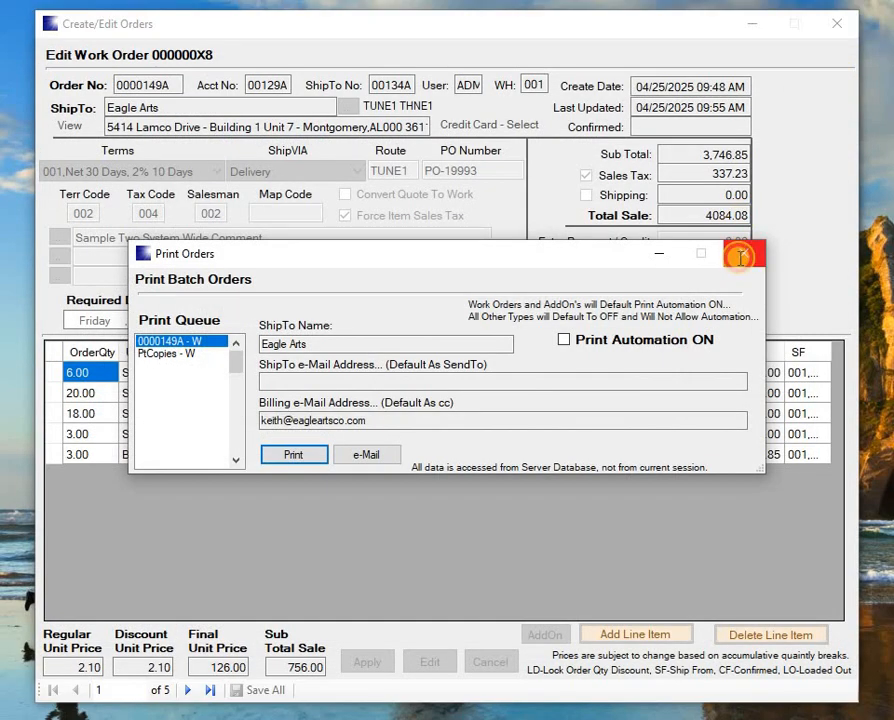
pyautogui.click(741, 258)
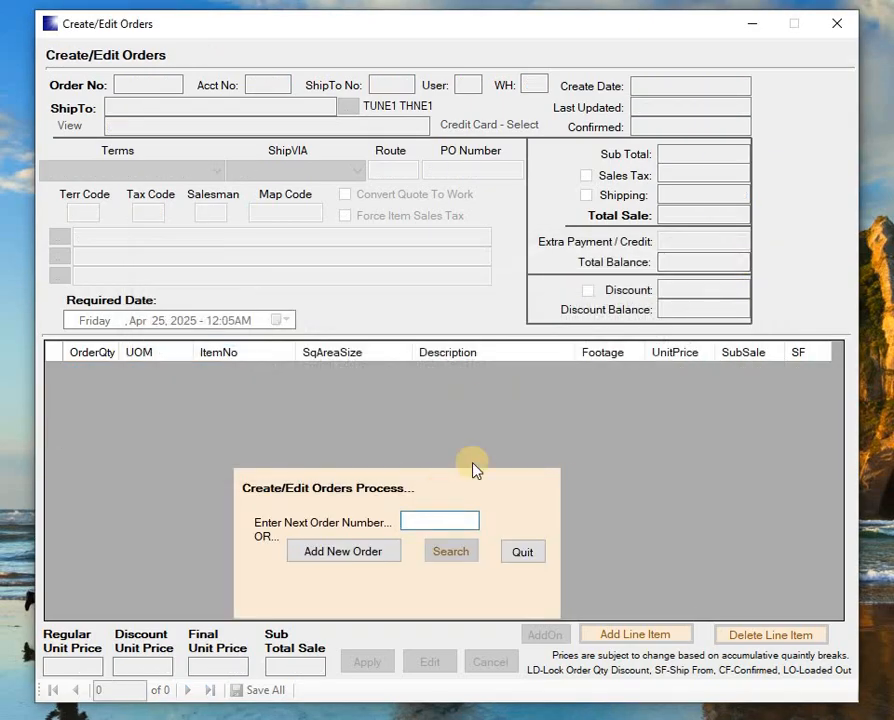